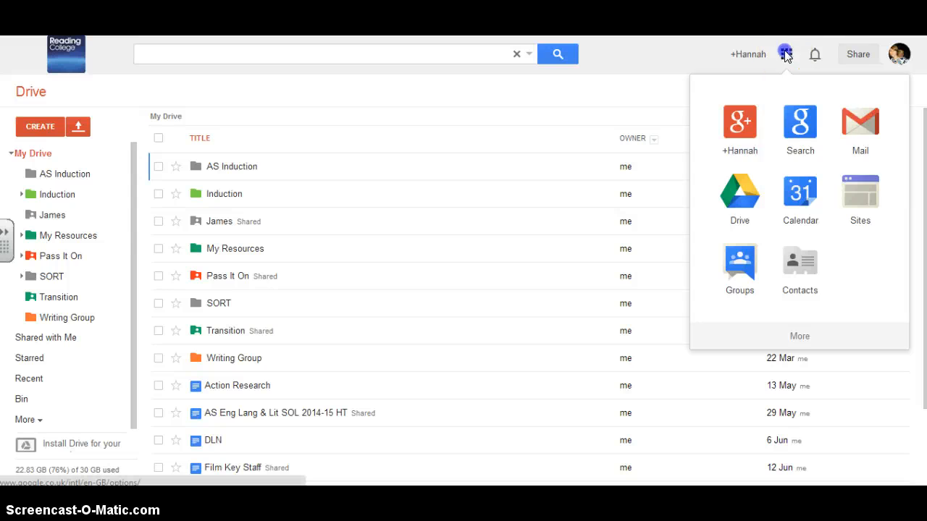
- Switch from Drive to Google Sites and create a new site named jswdak from the blank template
left_click(786, 55)
left_click(787, 55)
left_click(868, 200)
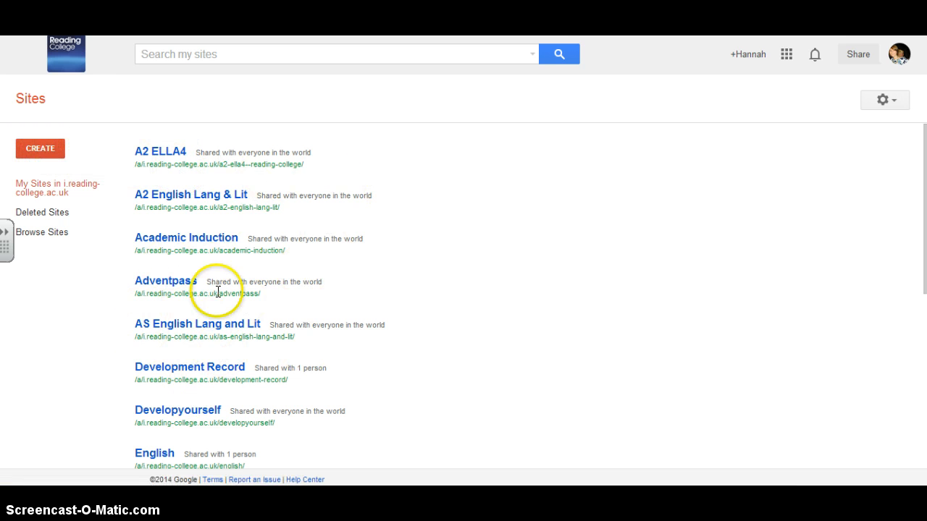
left_click(38, 151)
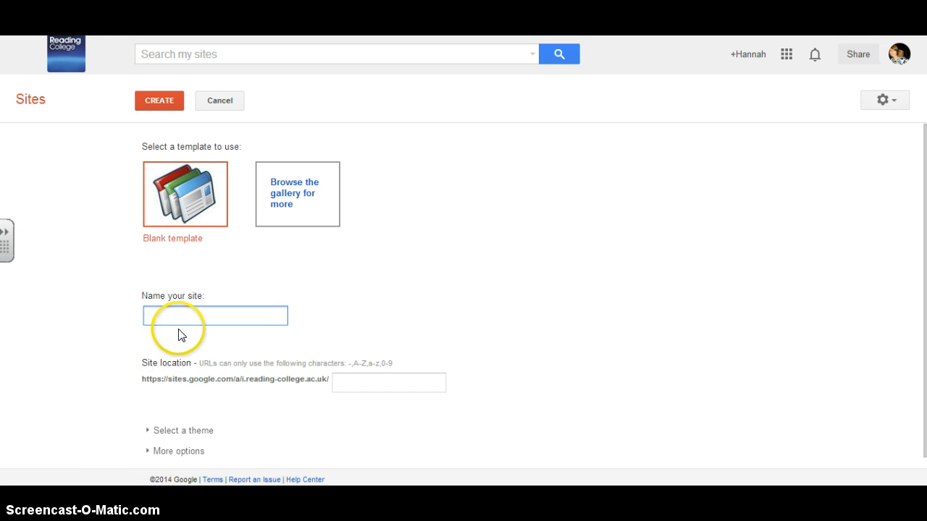
left_click(174, 310)
type("jswdak")
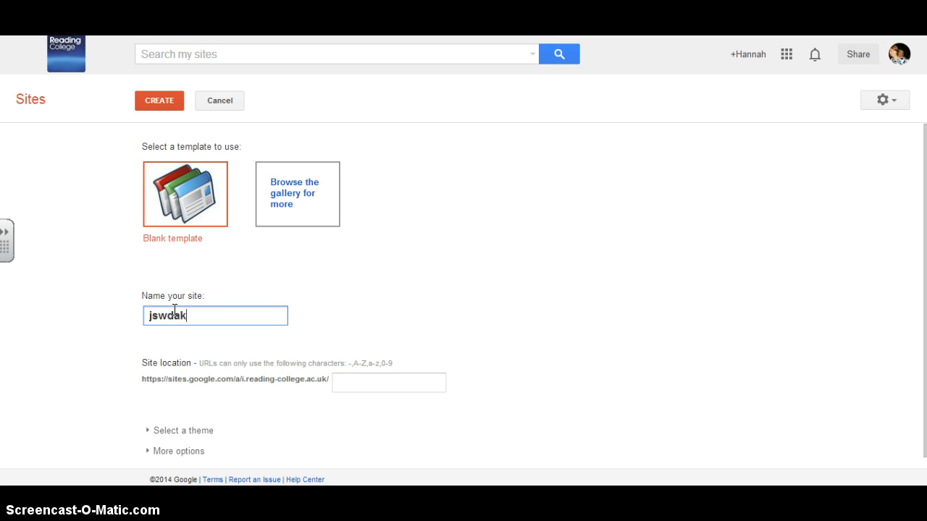
left_click(230, 206)
left_click(154, 103)
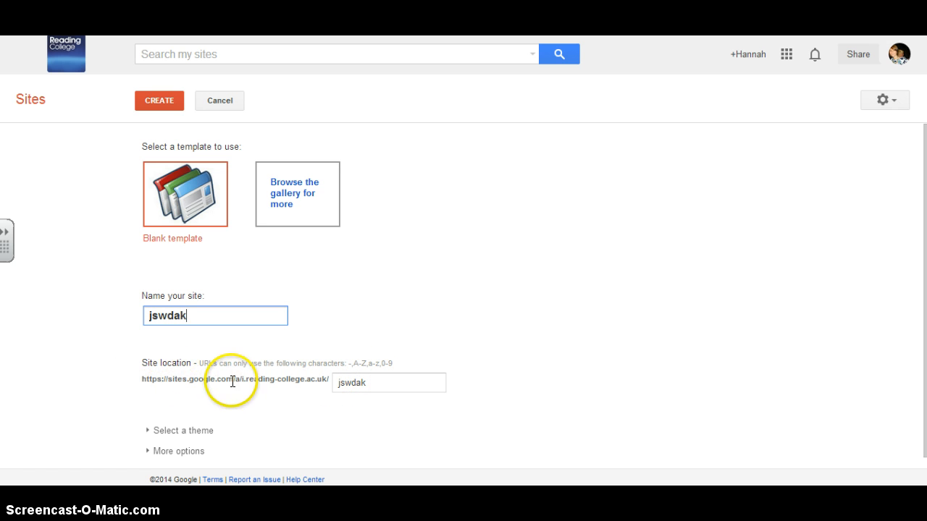
left_click(158, 103)
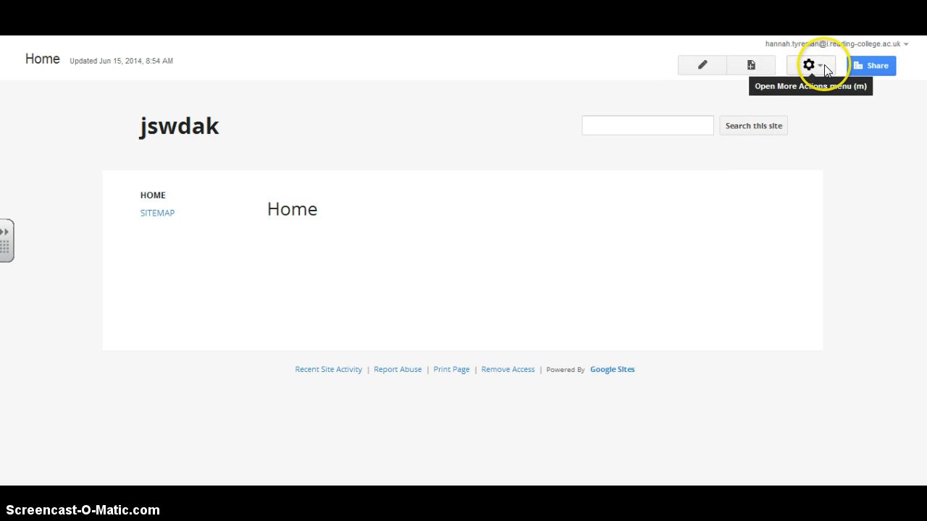
- Set the site's sharing visibility to Anyone with the link, save it, and return to the site
left_click(878, 67)
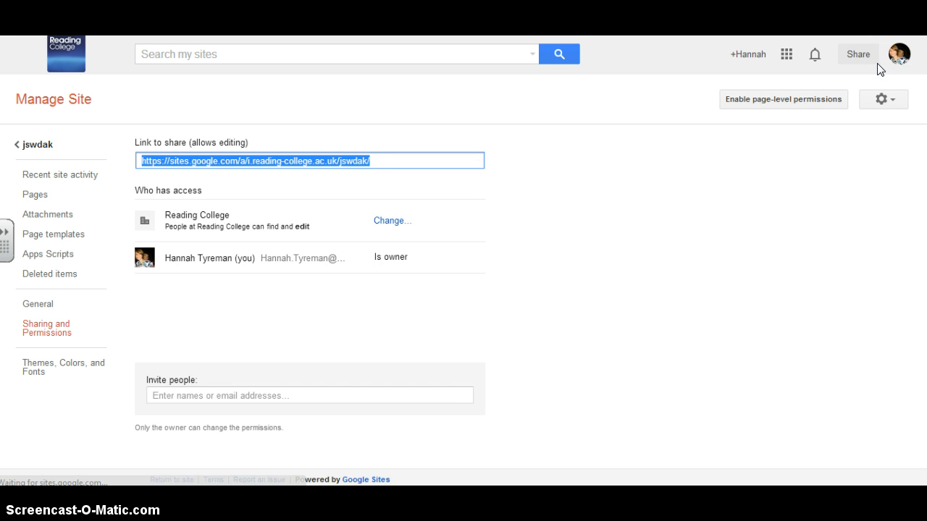
left_click(386, 221)
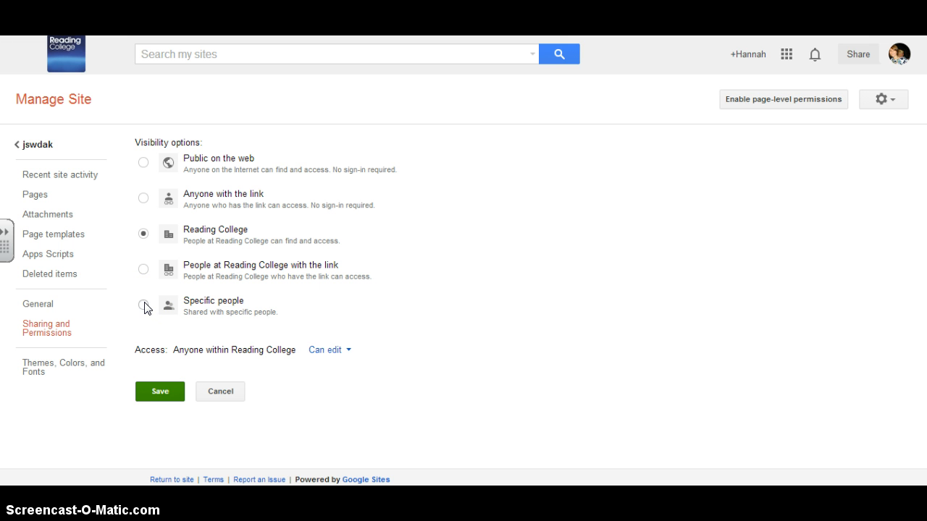
left_click(144, 199)
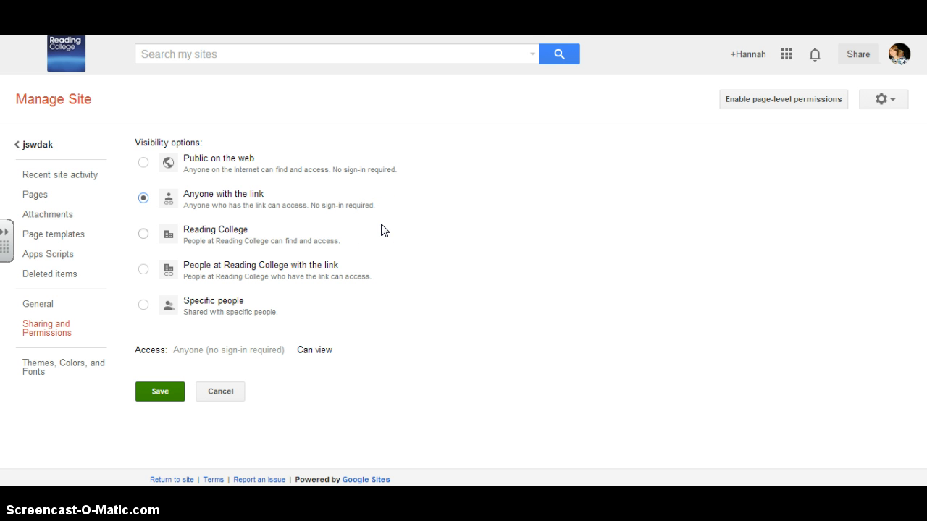
left_click(143, 306)
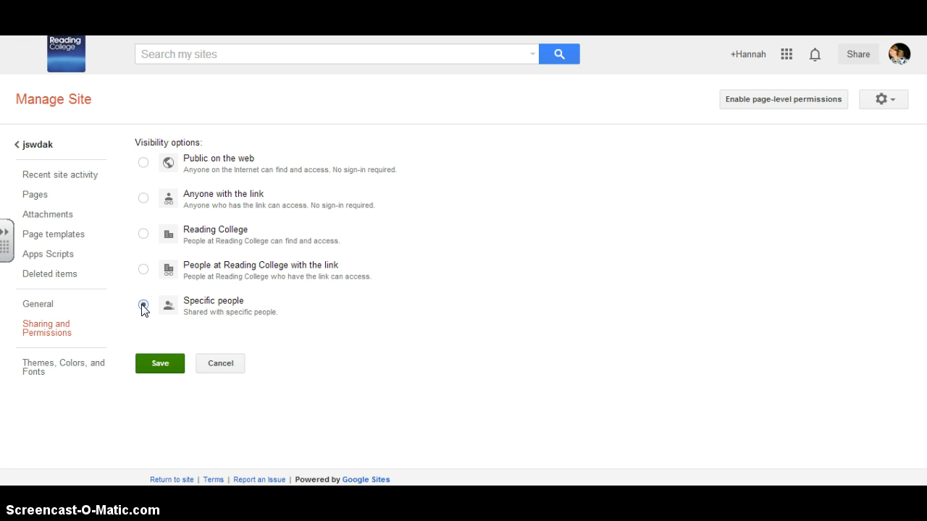
left_click(142, 198)
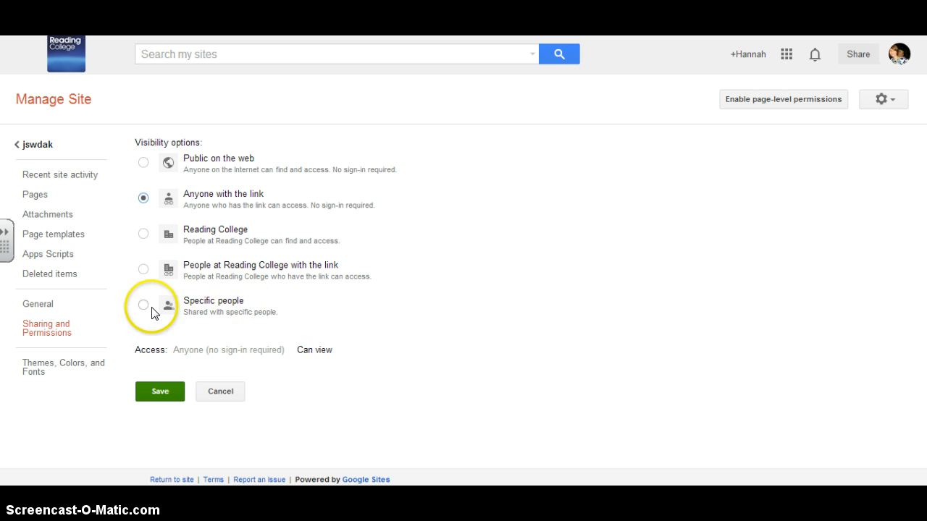
left_click(163, 392)
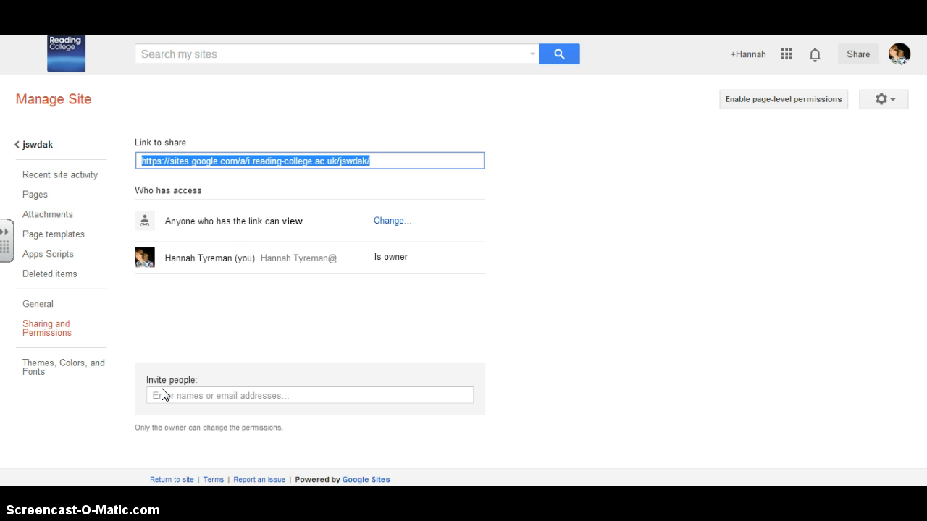
left_click(165, 481)
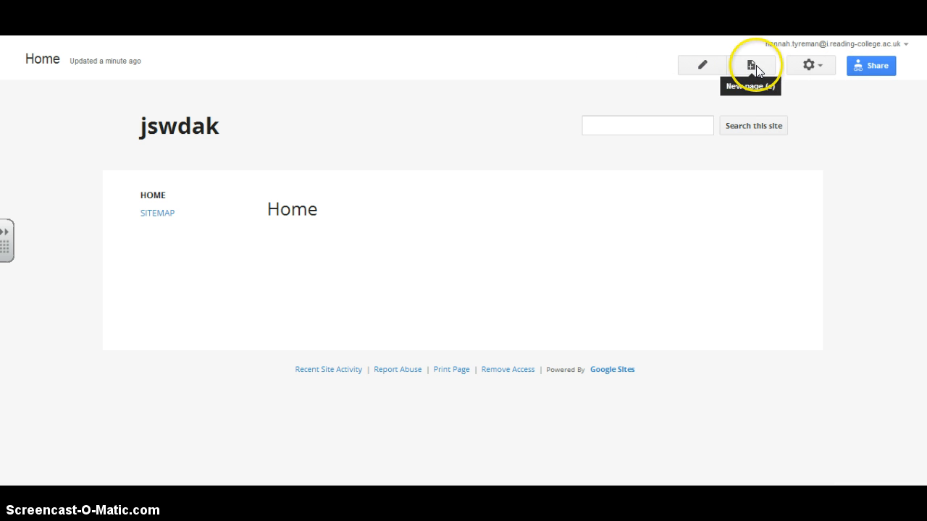
- Open the site layout for editing and turn the header off and back on
left_click(811, 66)
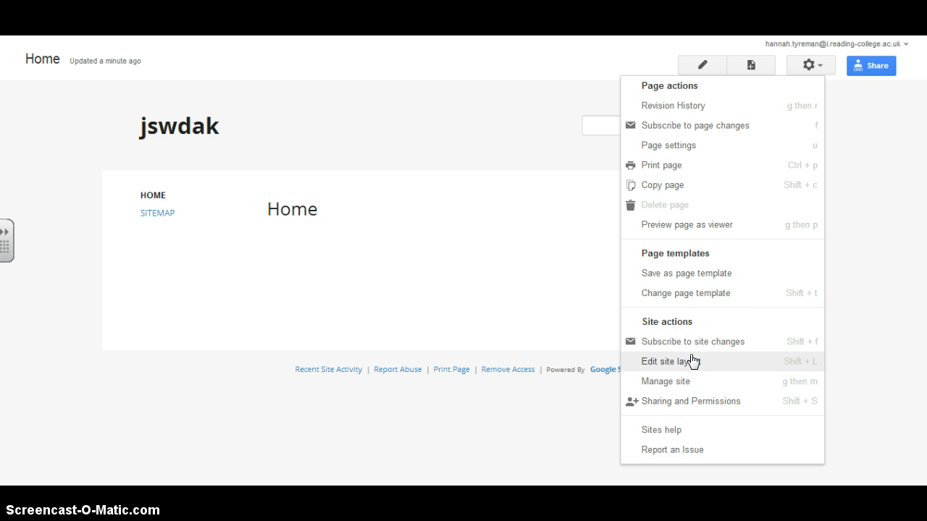
left_click(691, 361)
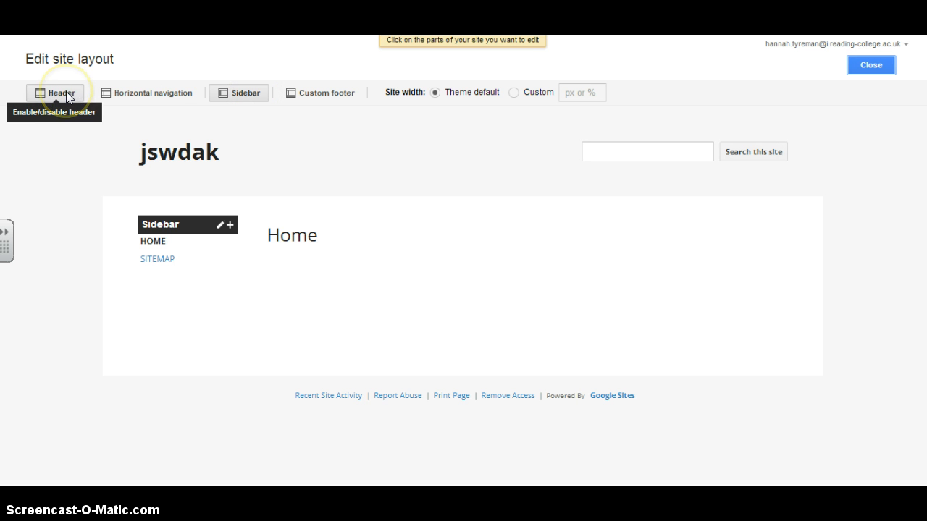
left_click(35, 93)
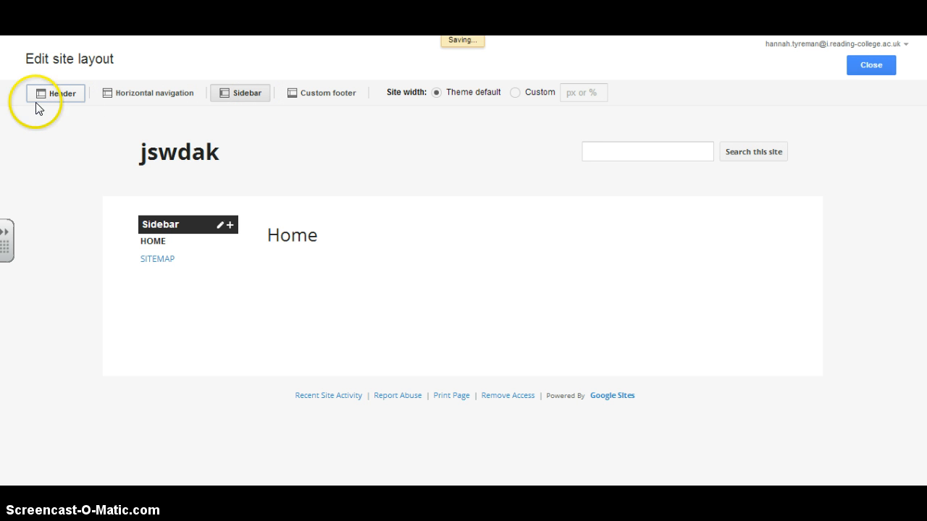
left_click(53, 97)
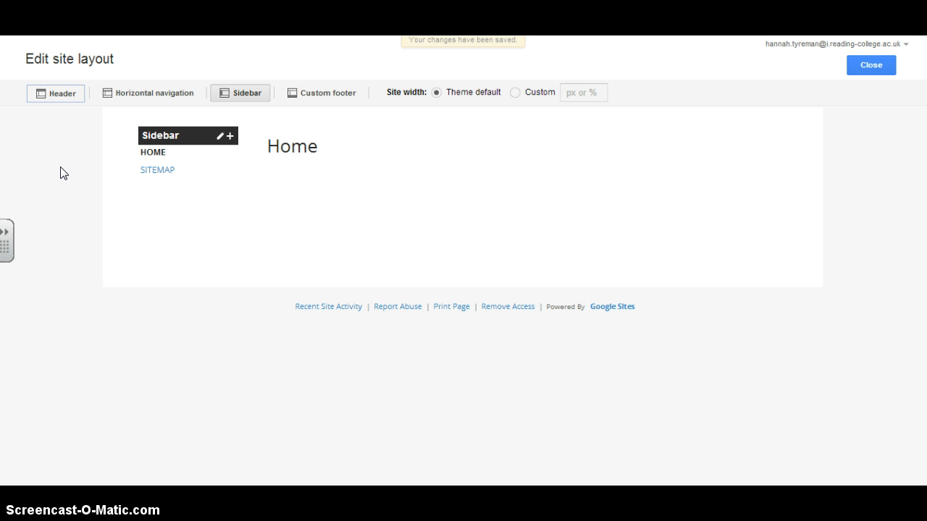
left_click(49, 96)
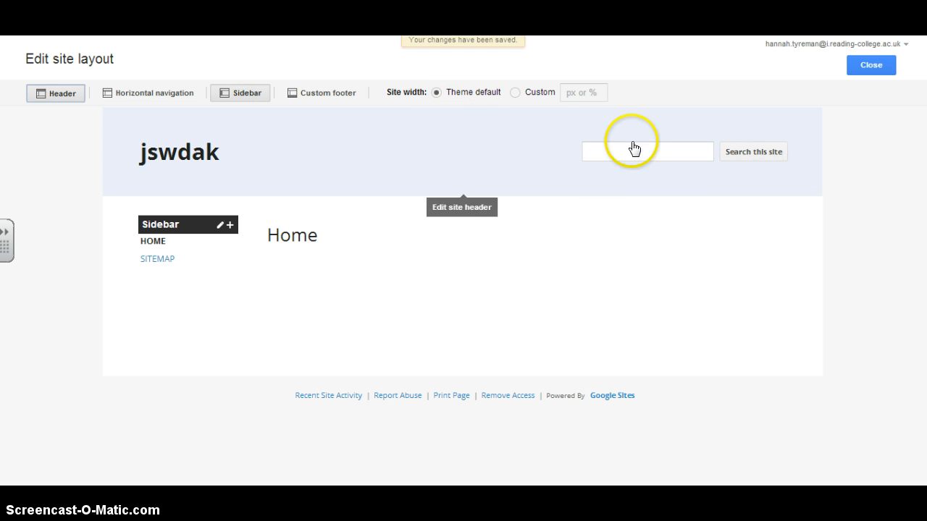
- Align the site header to Center horizontally and bottom vertically
left_click(447, 154)
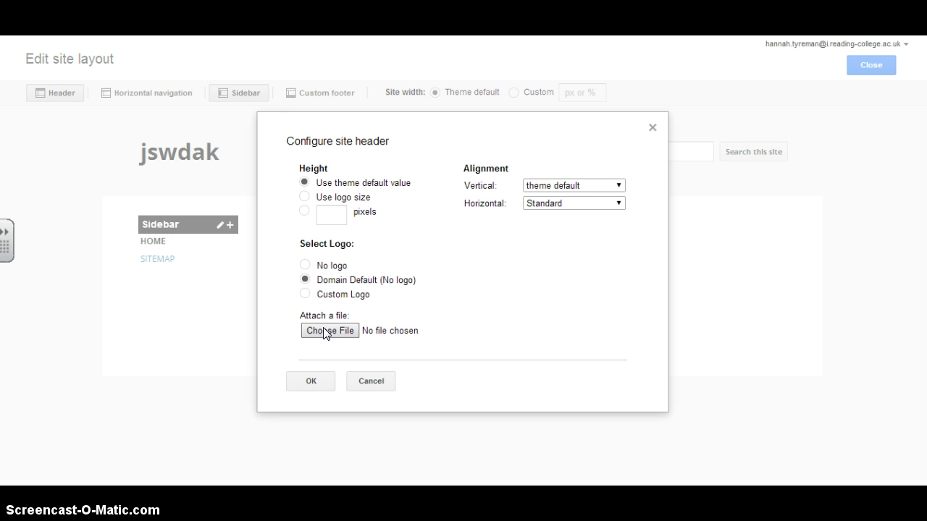
left_click(553, 208)
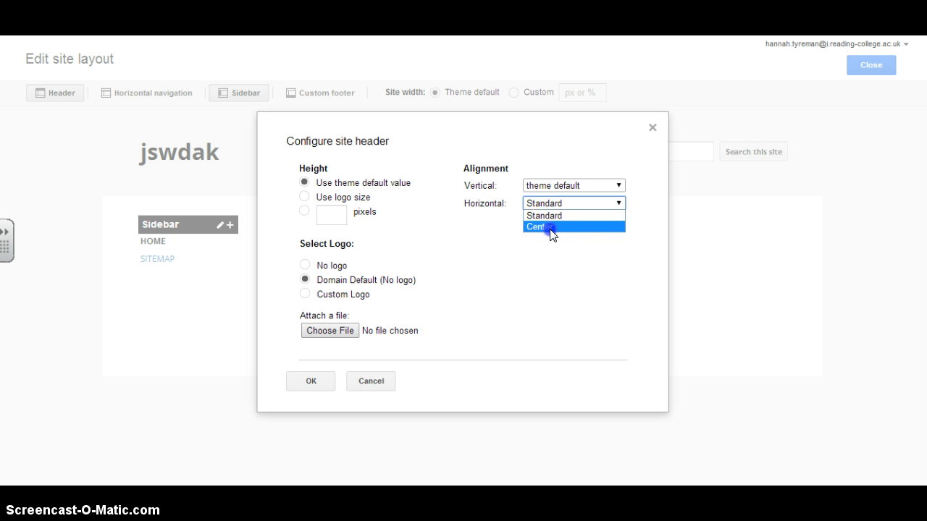
left_click(550, 227)
left_click(555, 184)
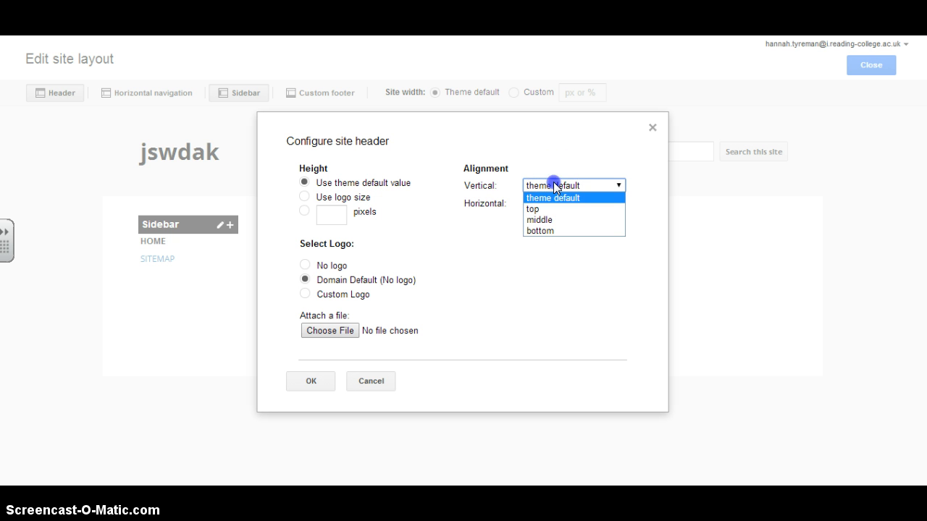
left_click(540, 230)
left_click(313, 382)
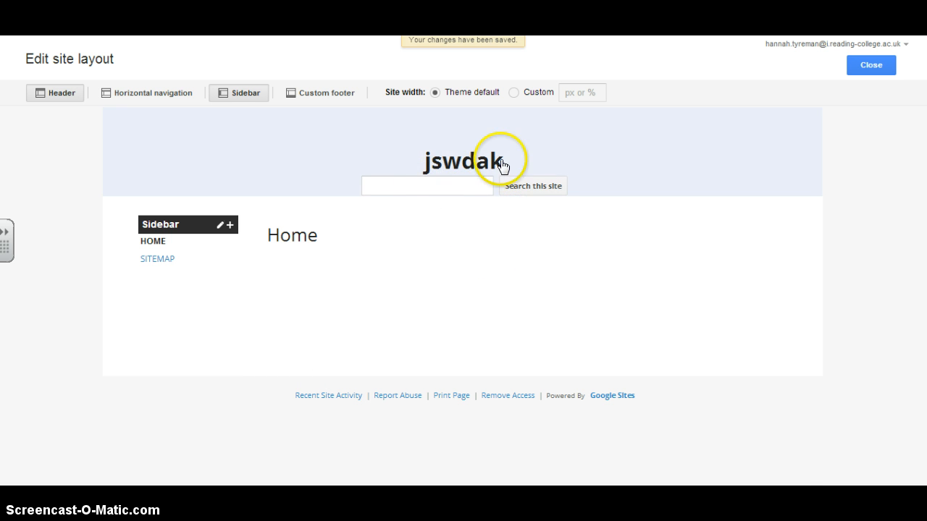
- Reset the site header's alignment to theme default vertically and Standard horizontally
left_click(565, 158)
left_click(553, 186)
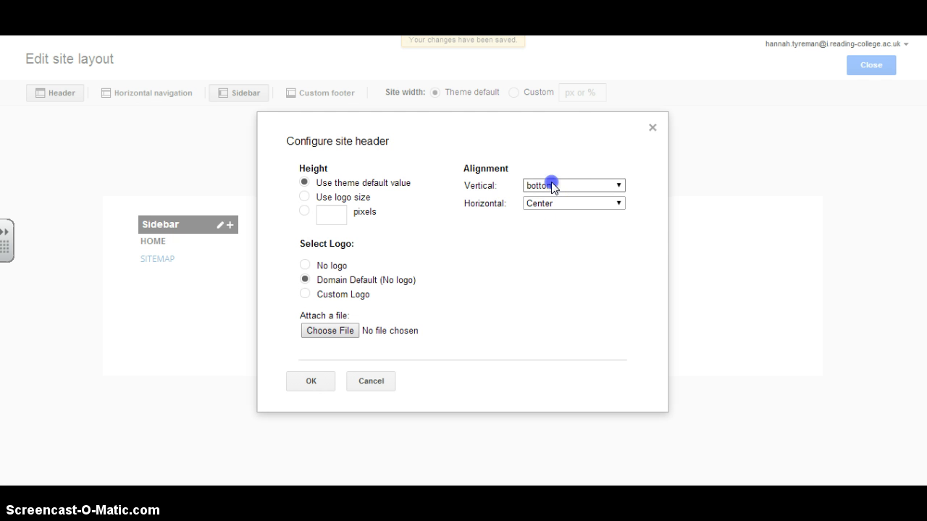
left_click(545, 197)
left_click(536, 204)
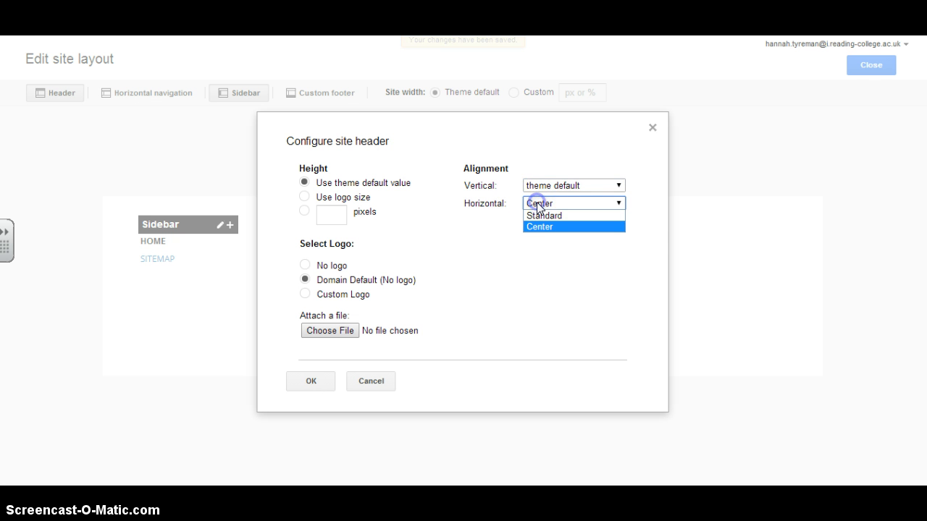
left_click(543, 216)
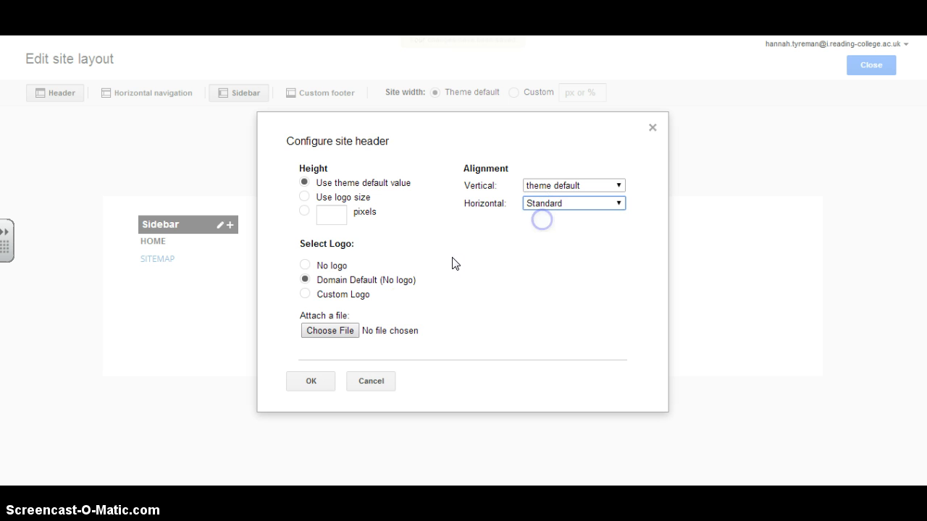
left_click(311, 381)
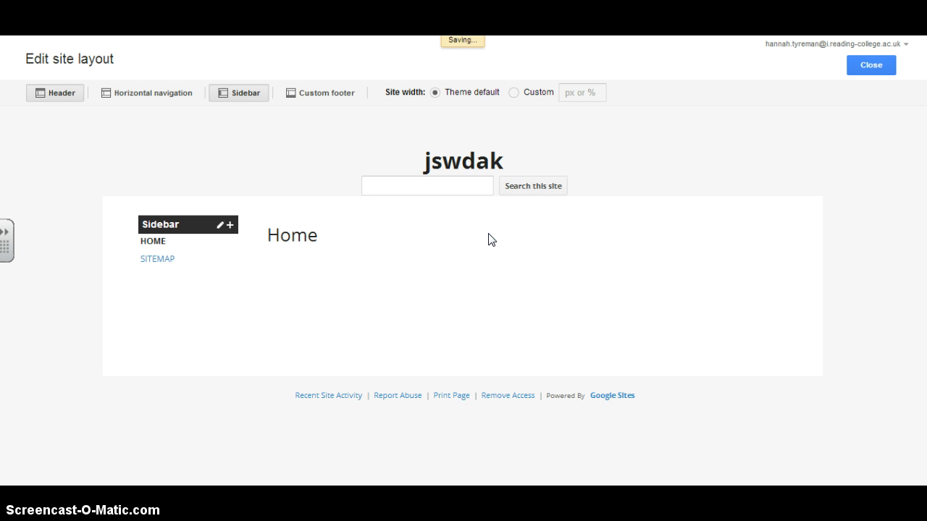
left_click(401, 188)
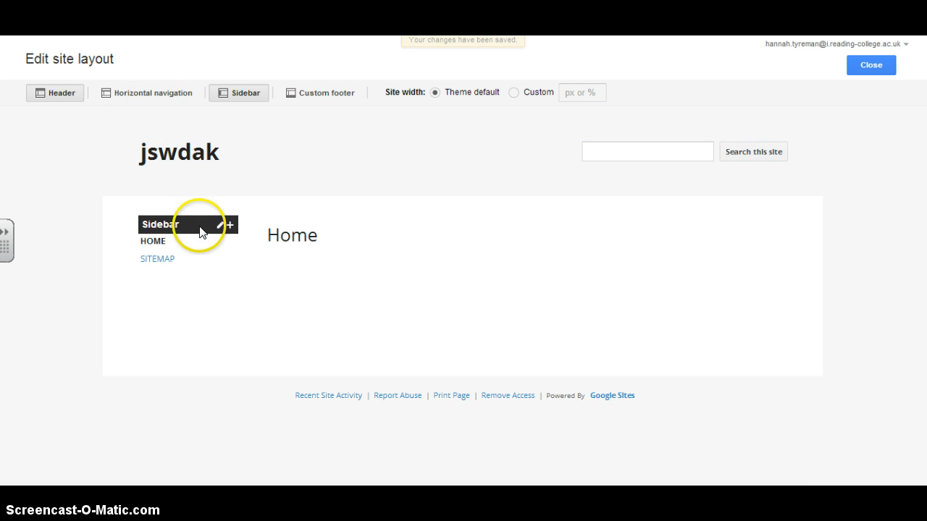
- Disable the sidebar and enable horizontal navigation in the site layout
left_click(226, 93)
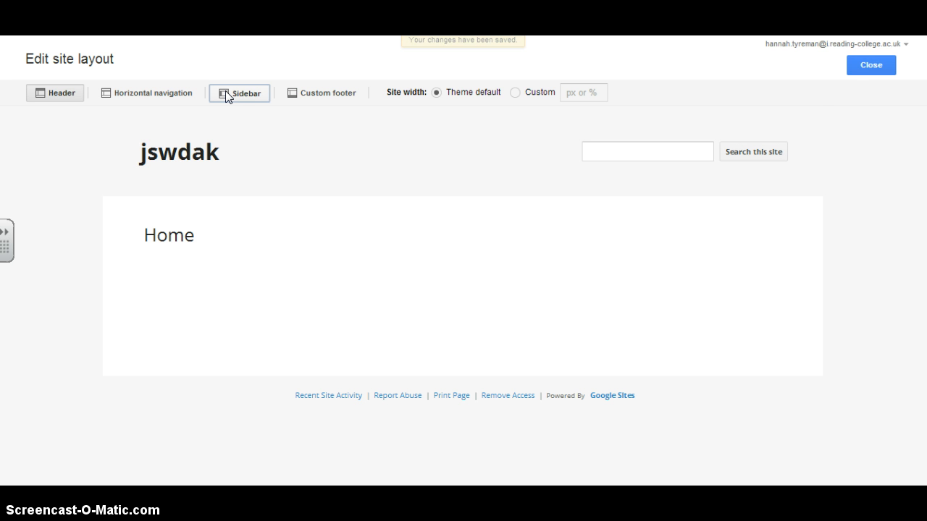
left_click(161, 95)
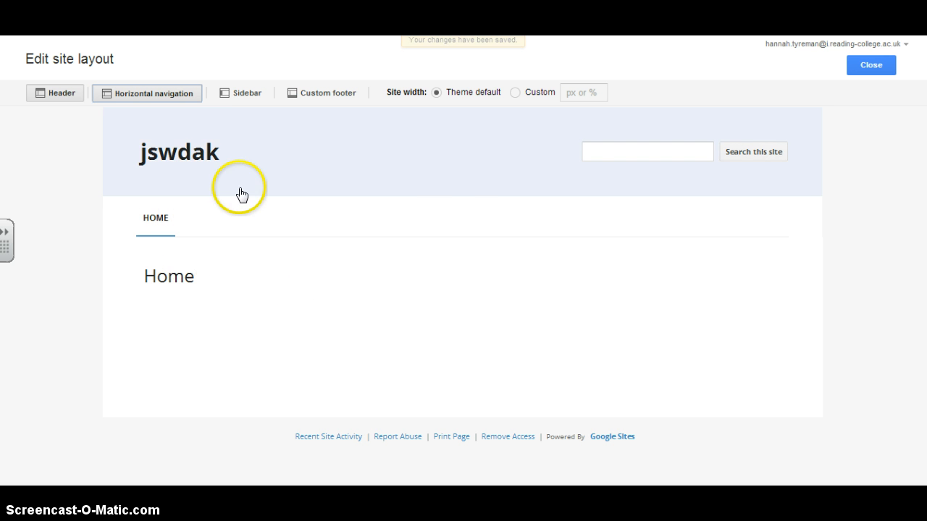
left_click(248, 100)
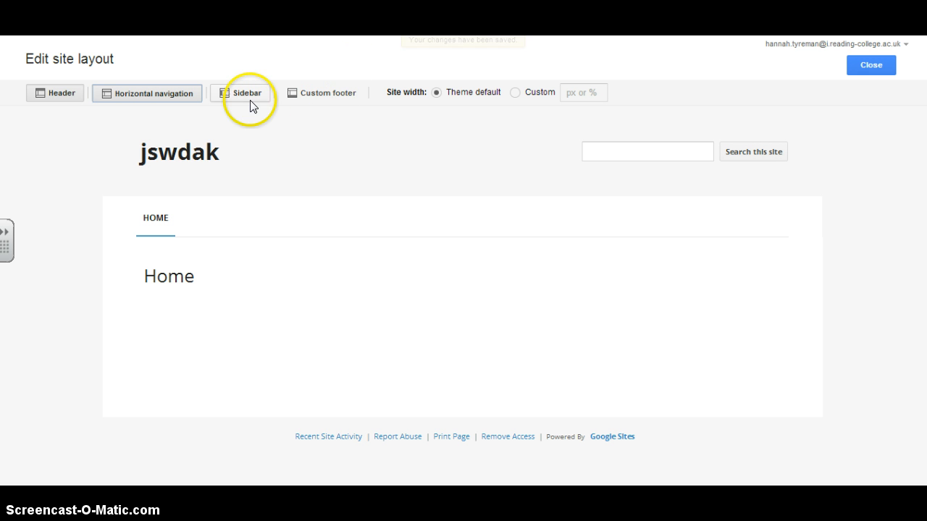
- Try out a custom footer by opening its content for editing, and remove the footer from the layout
left_click(328, 91)
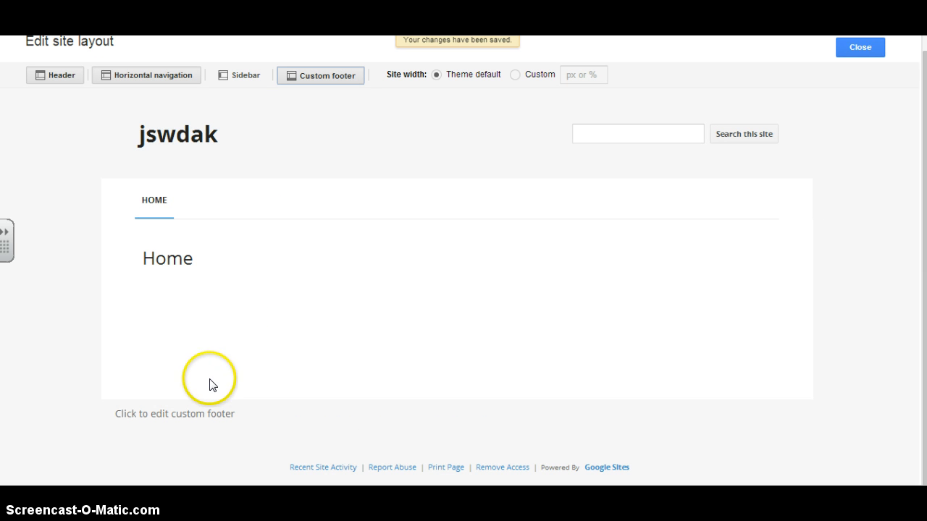
left_click(180, 429)
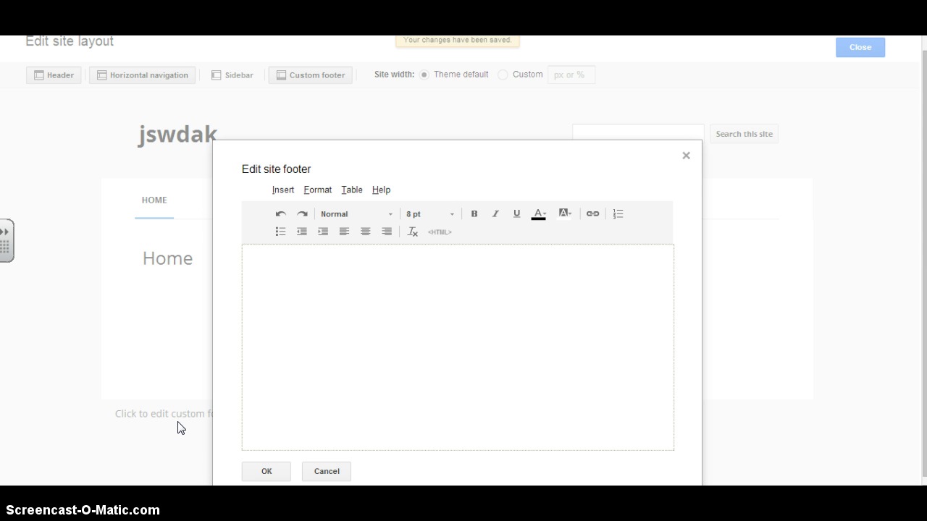
left_click(327, 341)
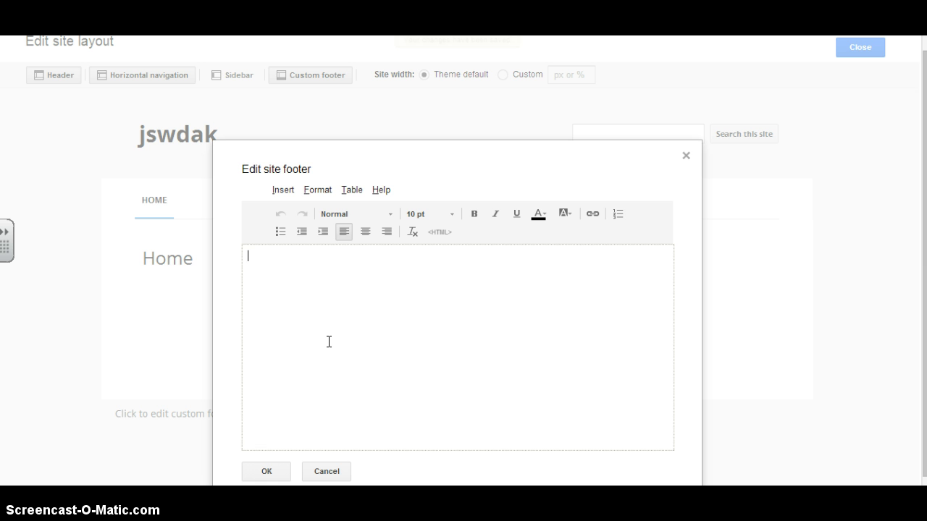
left_click(319, 474)
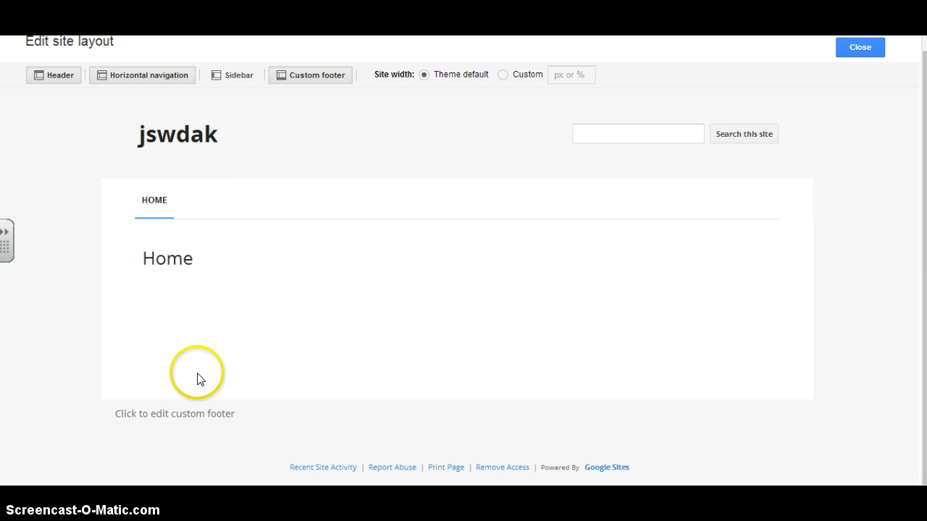
left_click(300, 75)
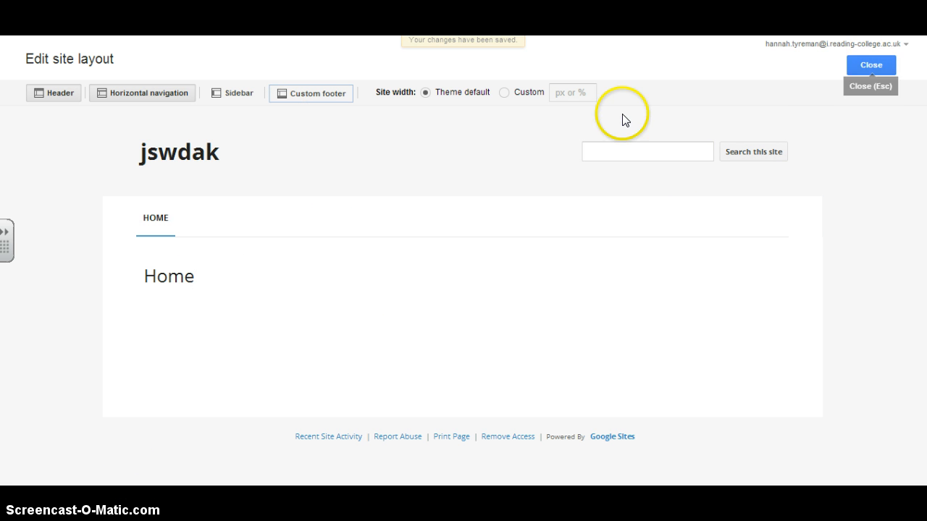
left_click(114, 87)
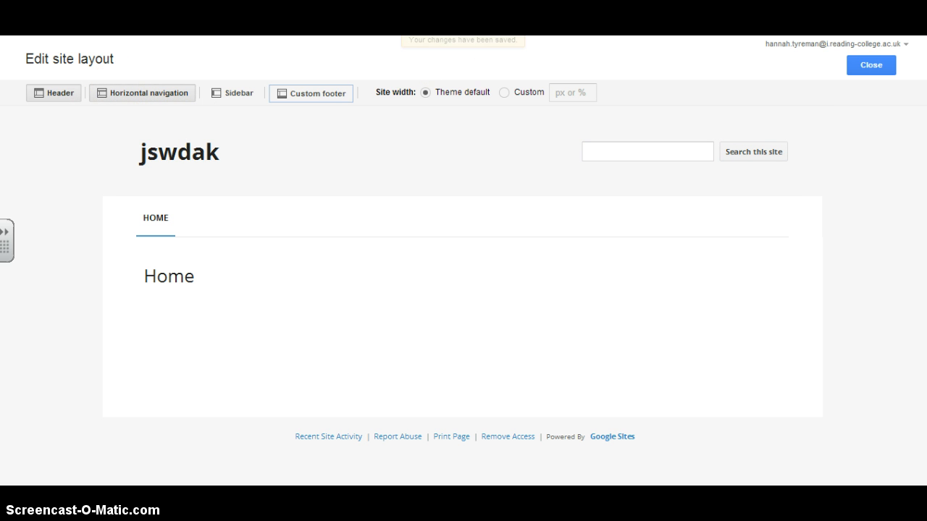
- Close the site layout editor and return to the Home page
left_click(872, 64)
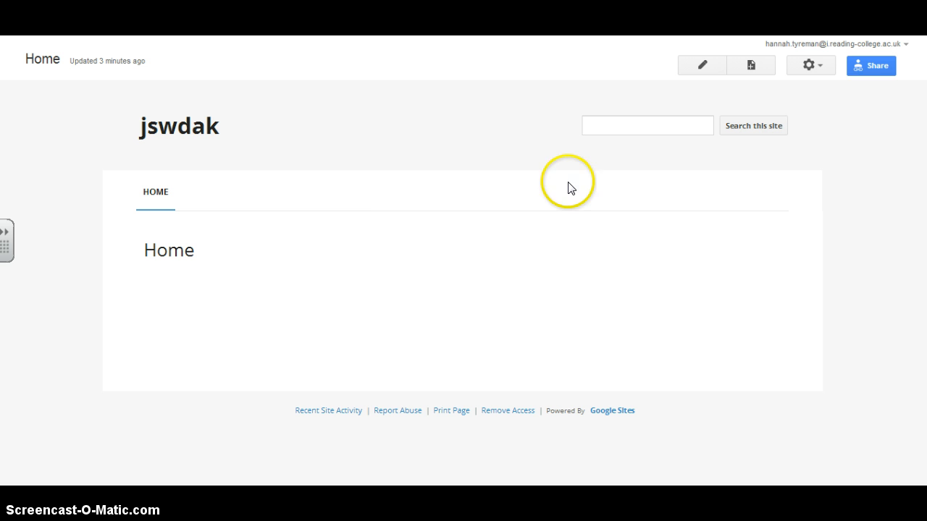
left_click(806, 67)
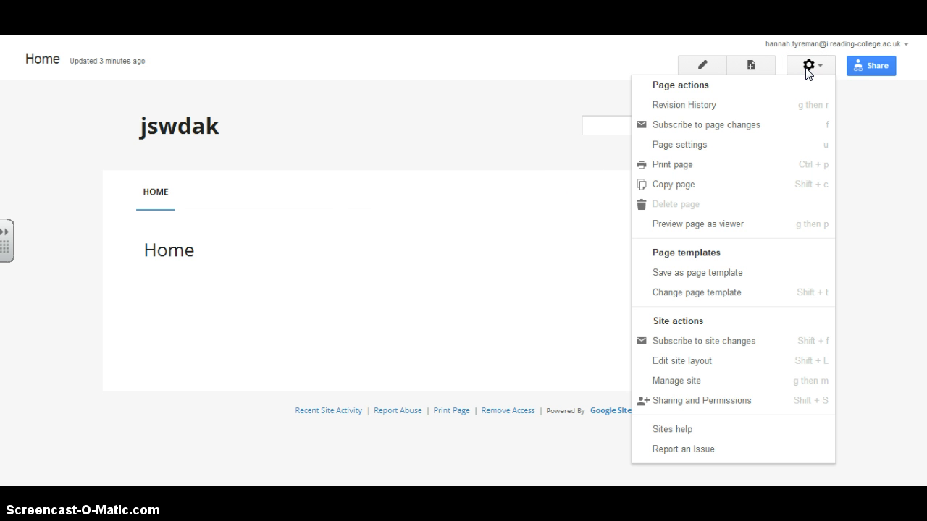
left_click(485, 258)
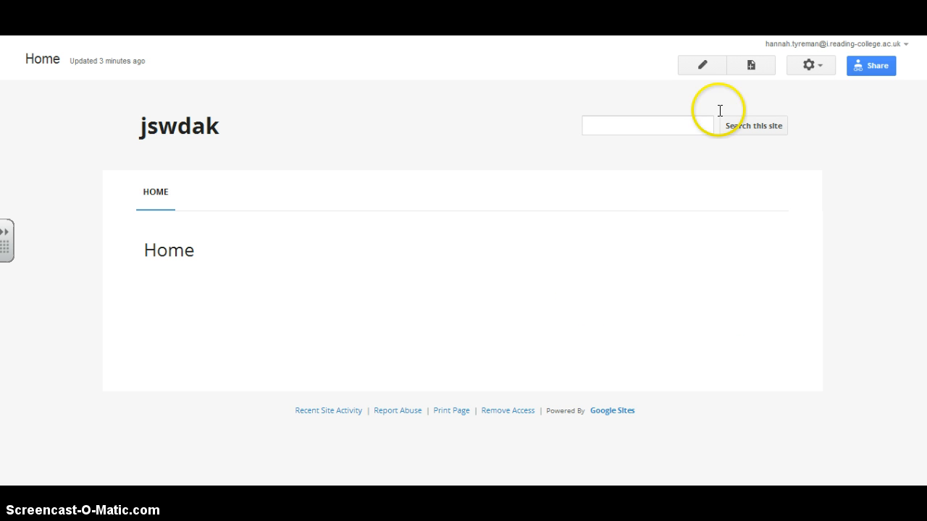
- Create a page named Lesson Materials at the top level with the Web Page template, and save it empty
left_click(749, 65)
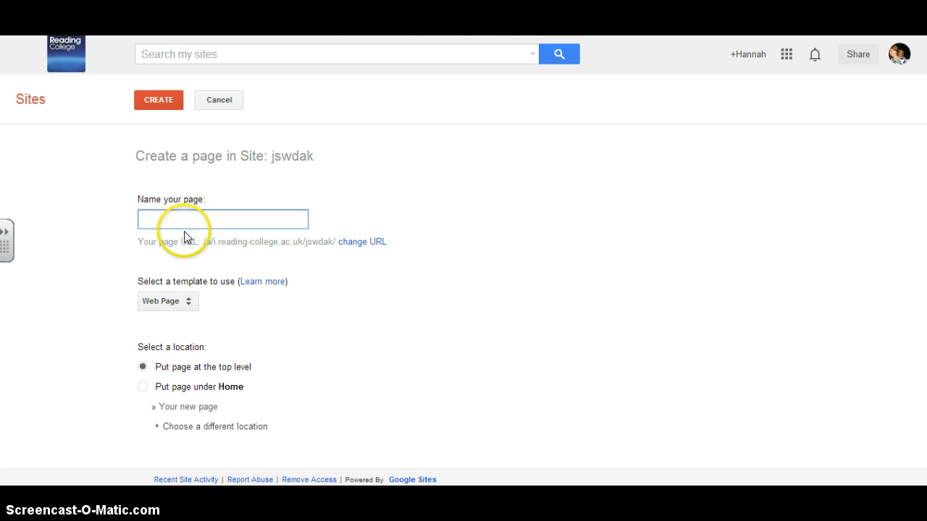
left_click(169, 217)
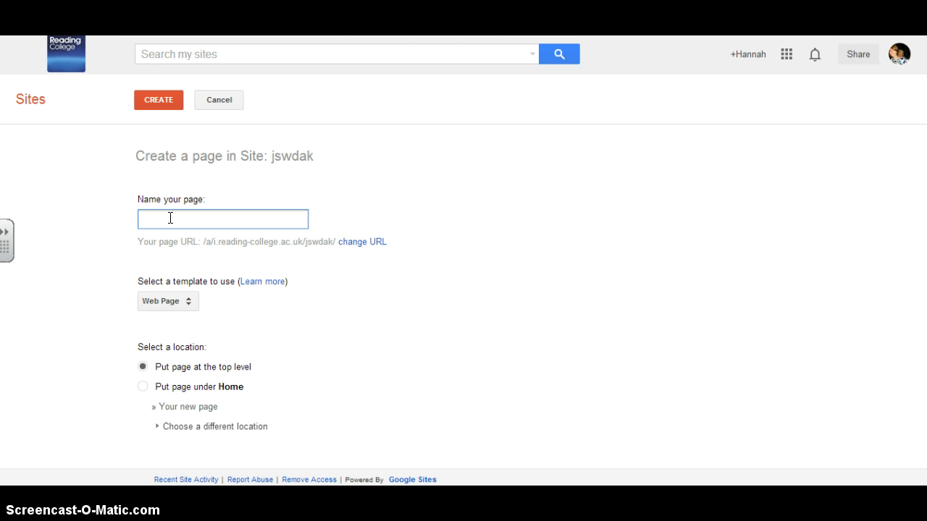
type("Lesson Material")
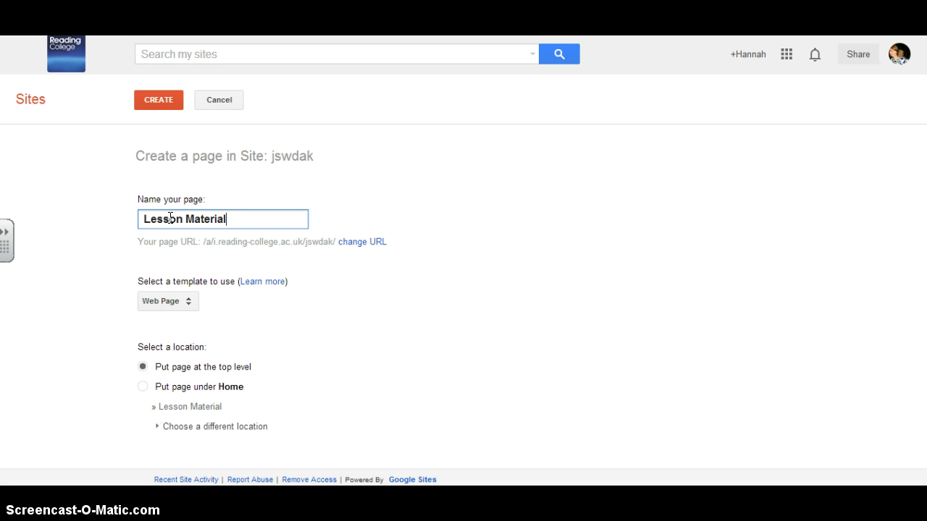
type("s")
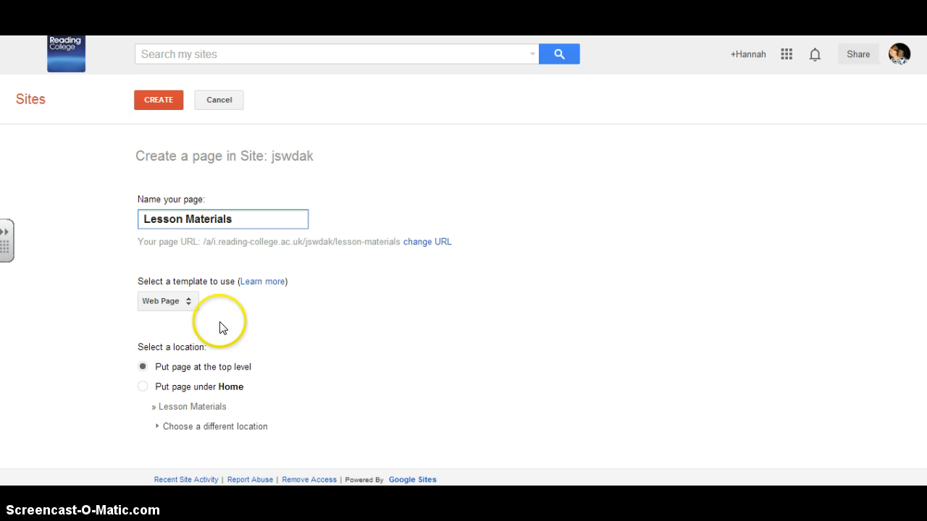
left_click(180, 302)
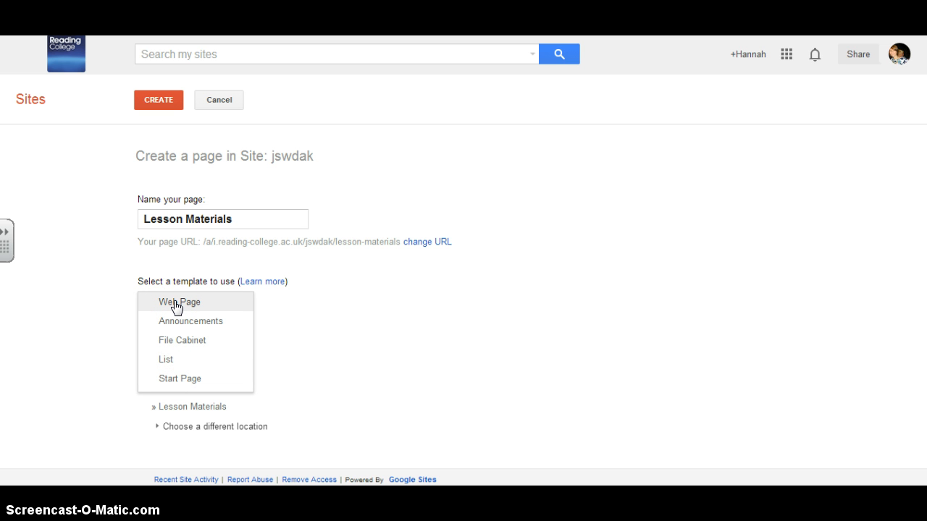
left_click(175, 302)
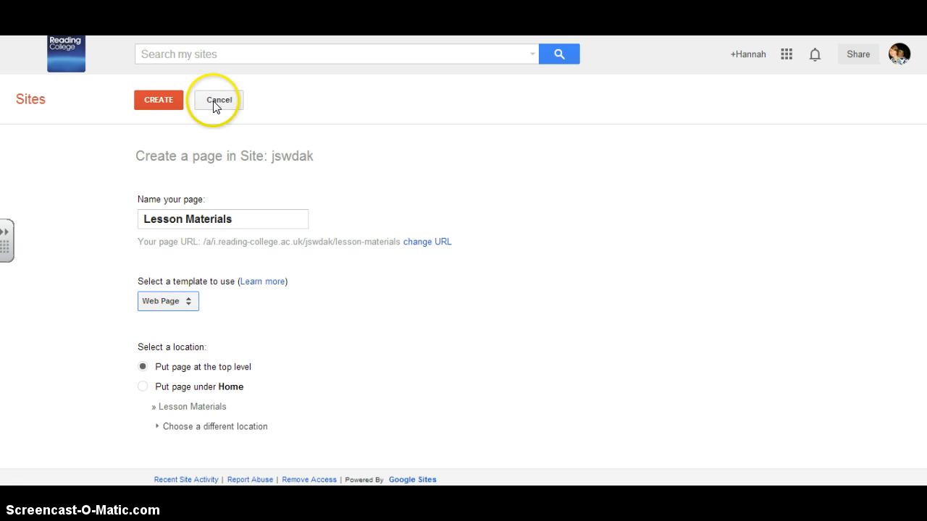
left_click(152, 105)
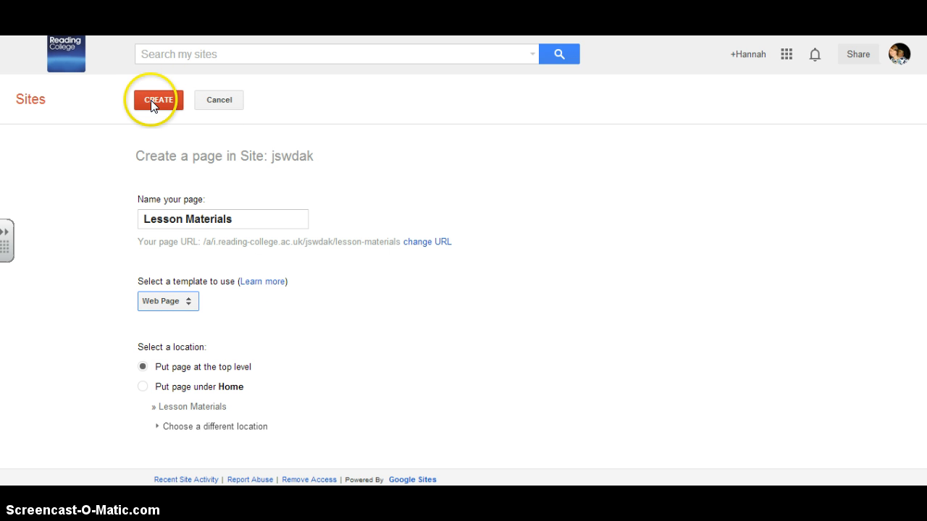
left_click(153, 105)
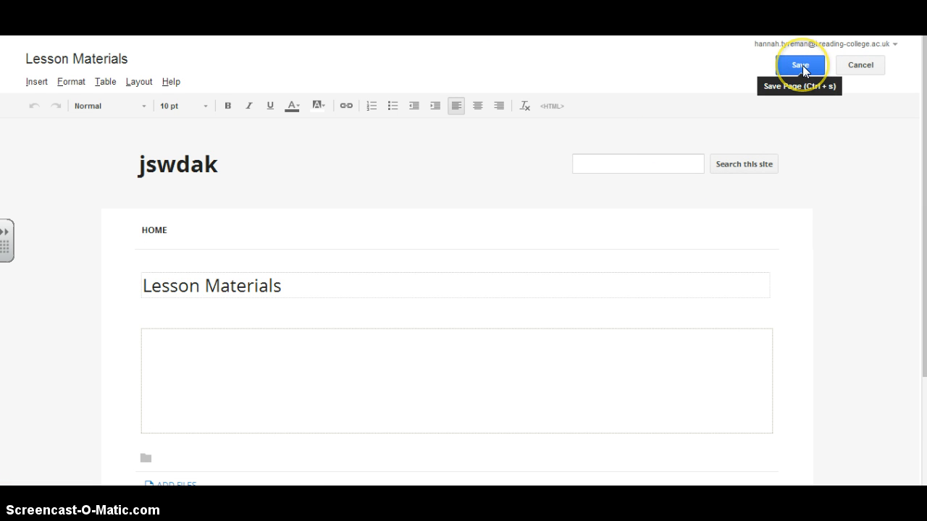
left_click(800, 66)
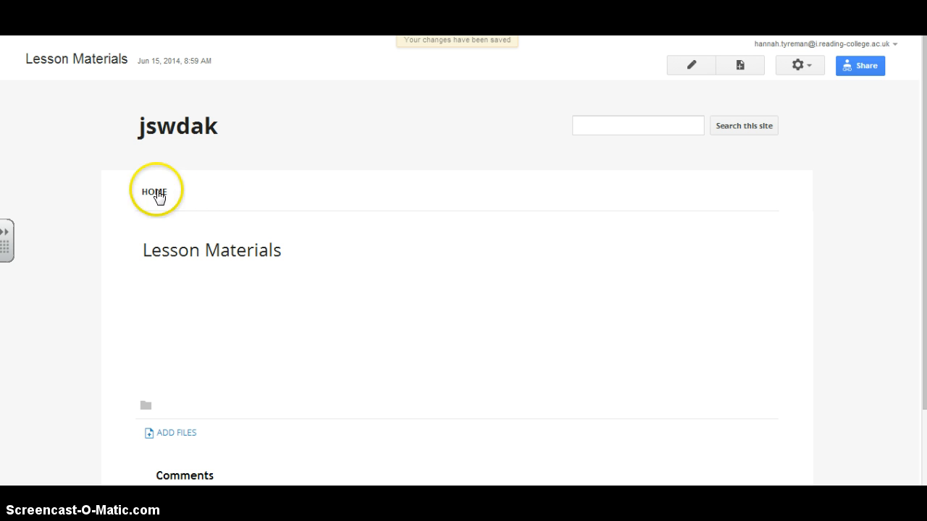
- Add the Lesson Materials page to the horizontal navigation in the site layout and close the layout editor
left_click(796, 64)
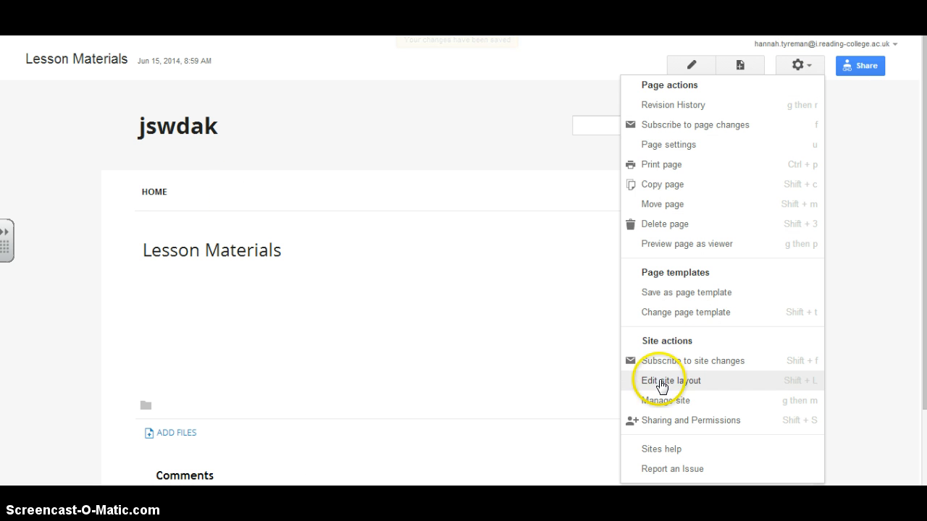
left_click(661, 382)
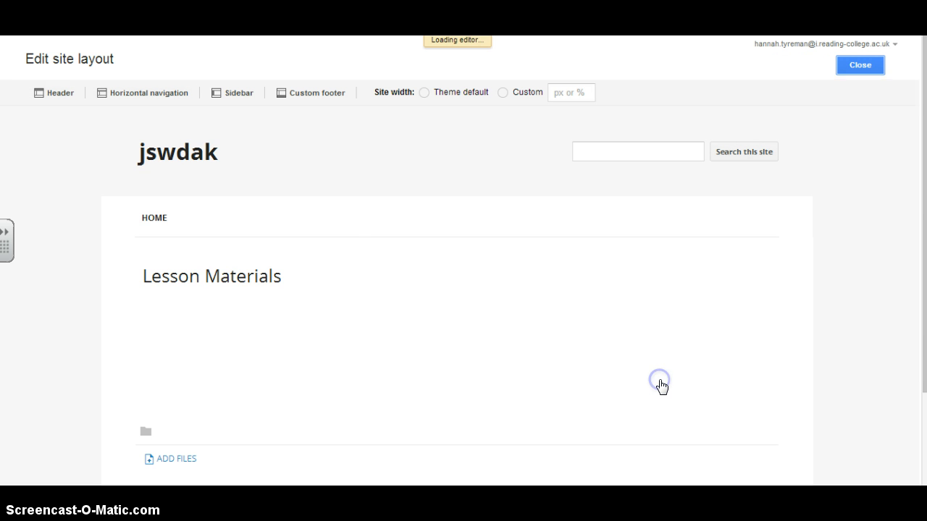
left_click(268, 220)
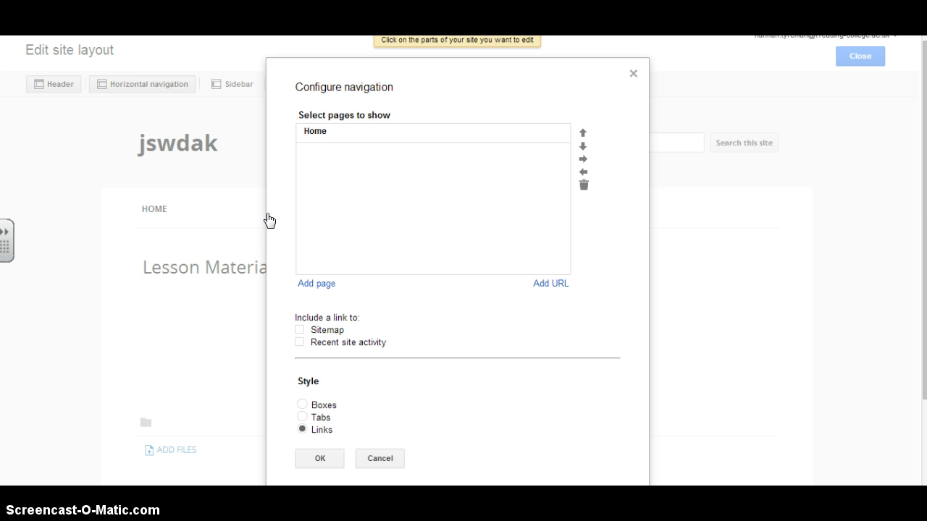
left_click(319, 286)
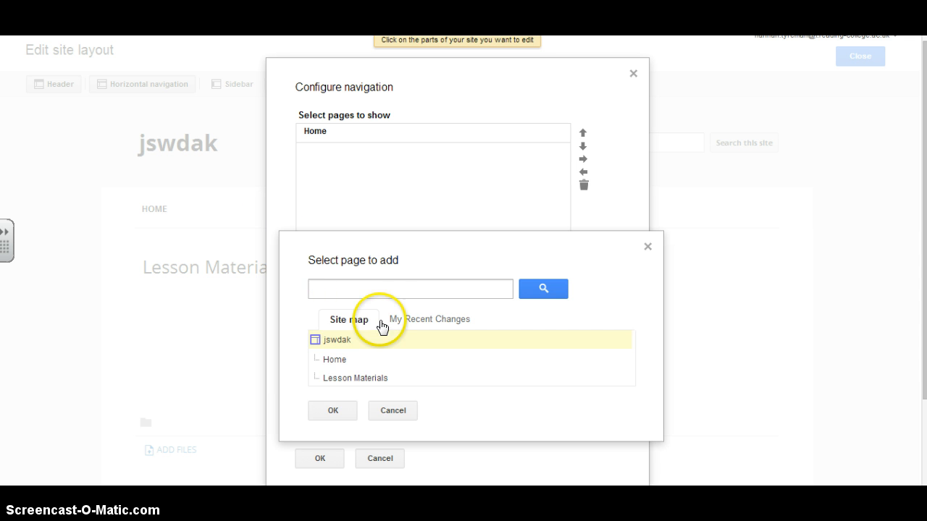
left_click(329, 380)
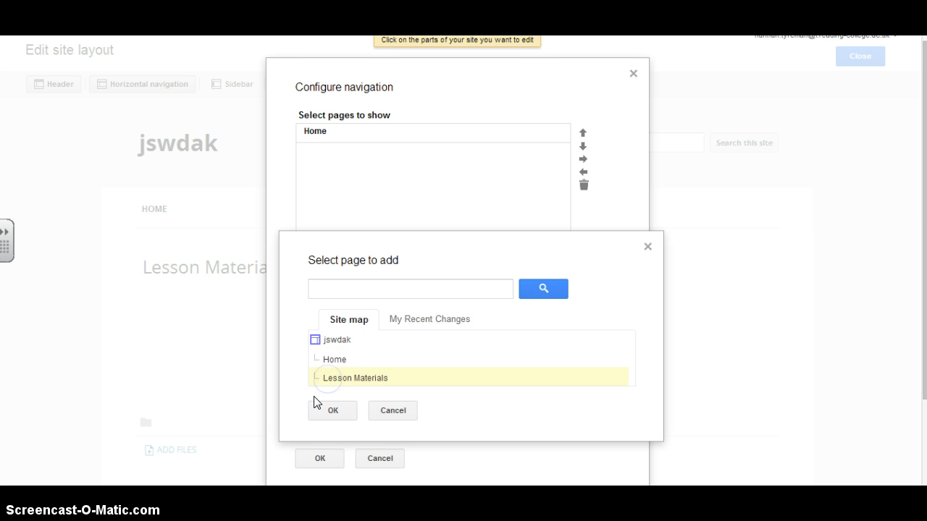
left_click(327, 410)
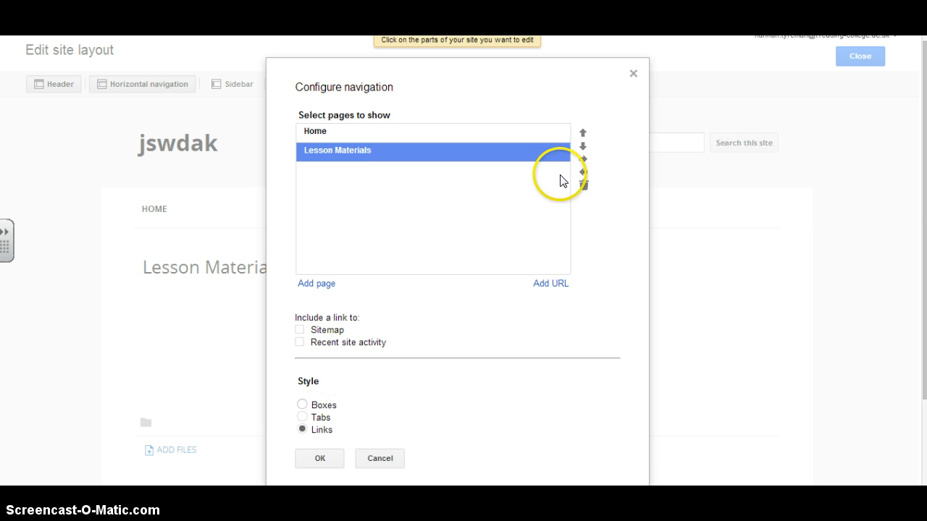
left_click(318, 460)
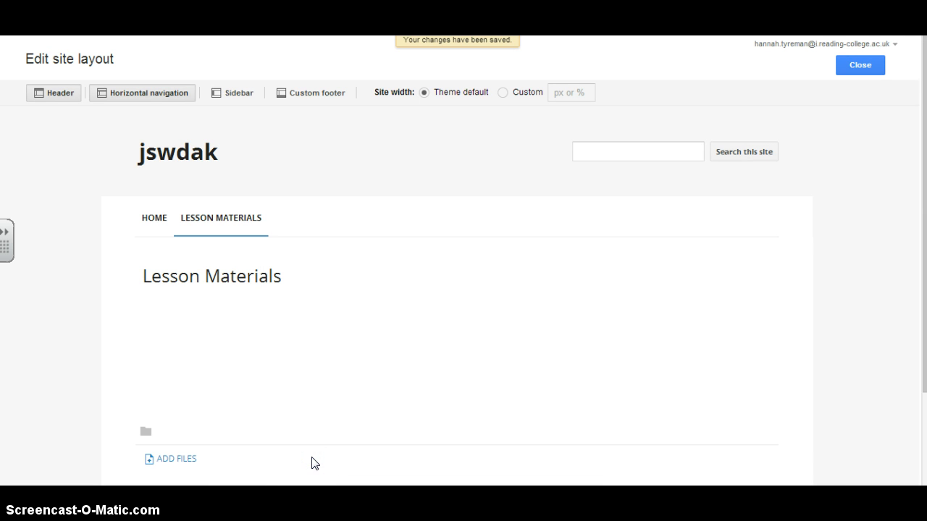
left_click(856, 65)
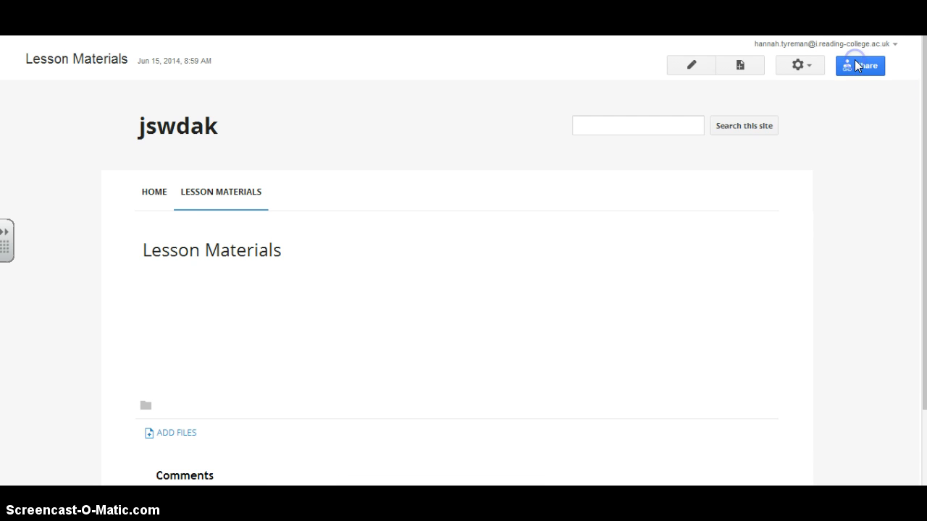
- Create a top-level web page named Where Next? and save it empty
left_click(740, 68)
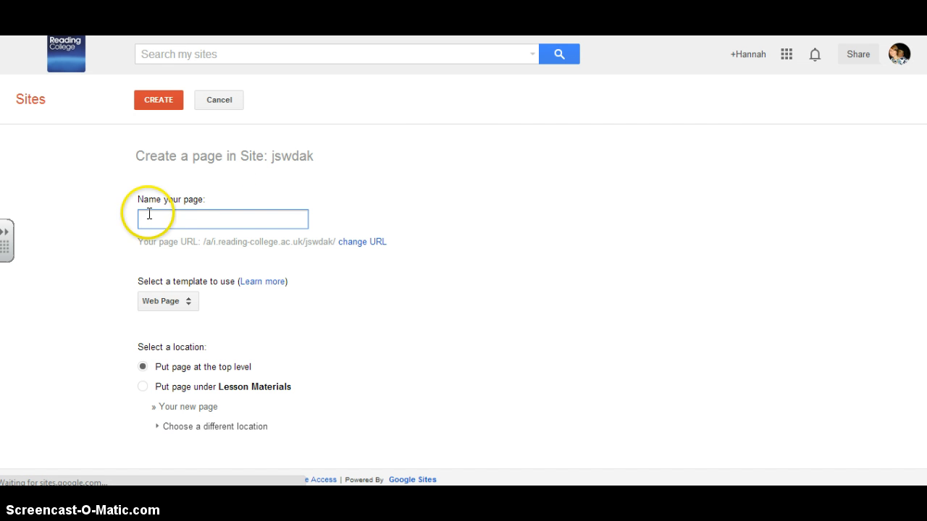
left_click(156, 216)
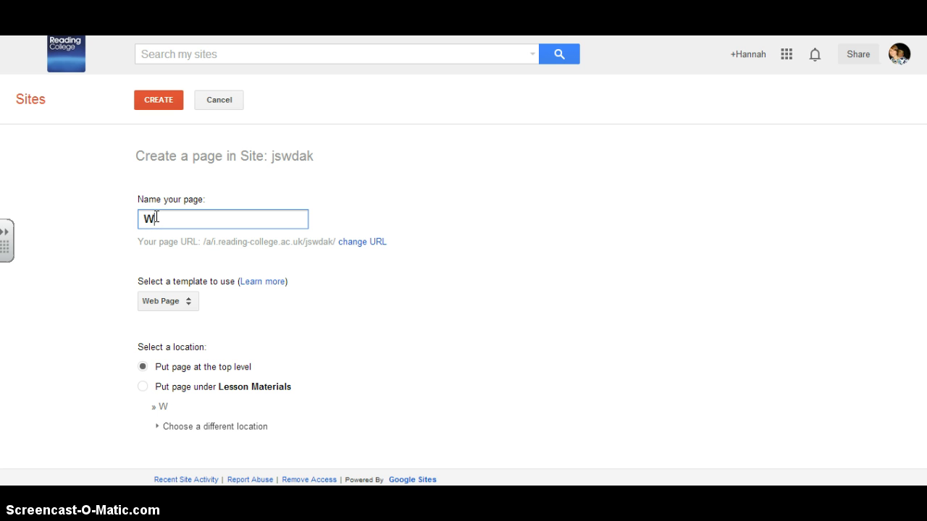
type("Where Nex")
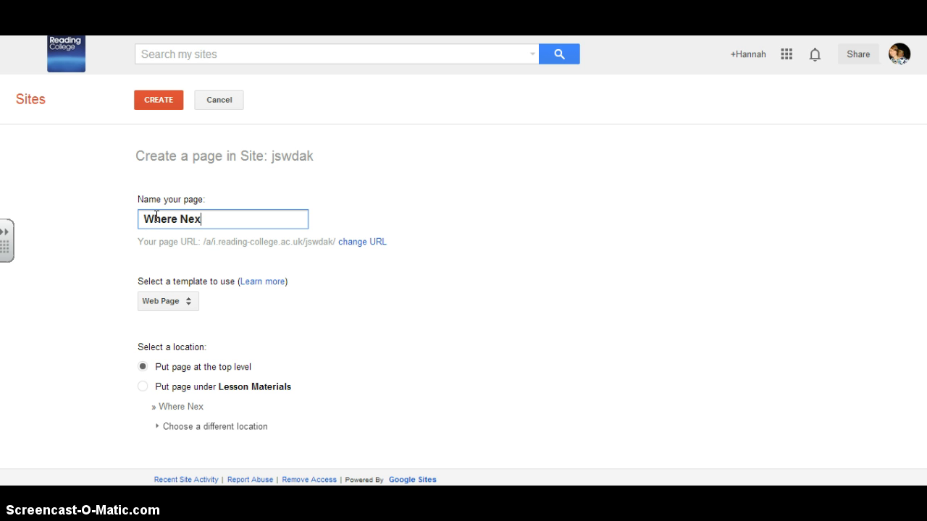
type("t?")
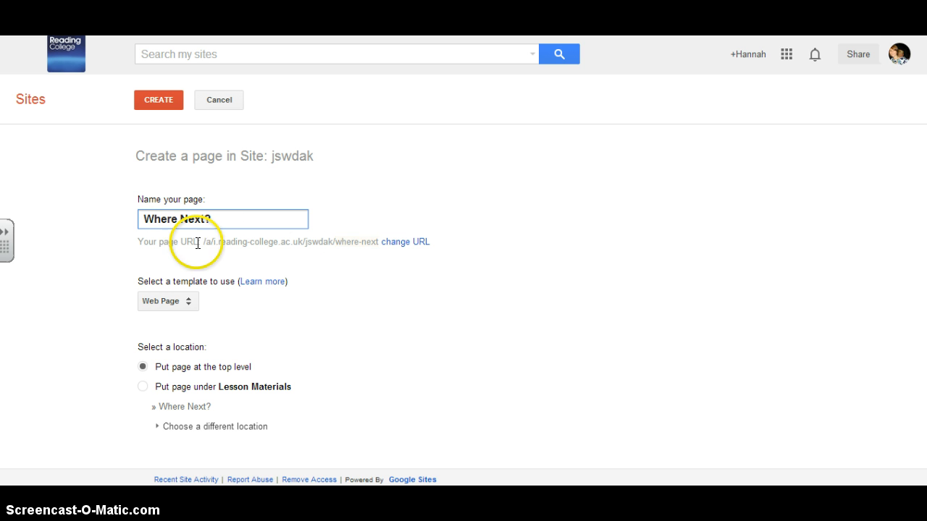
left_click(159, 102)
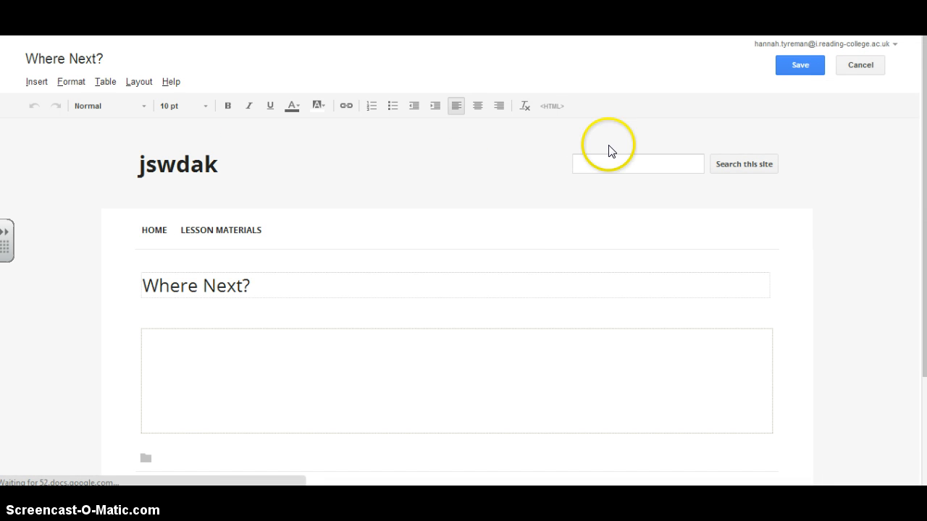
left_click(799, 66)
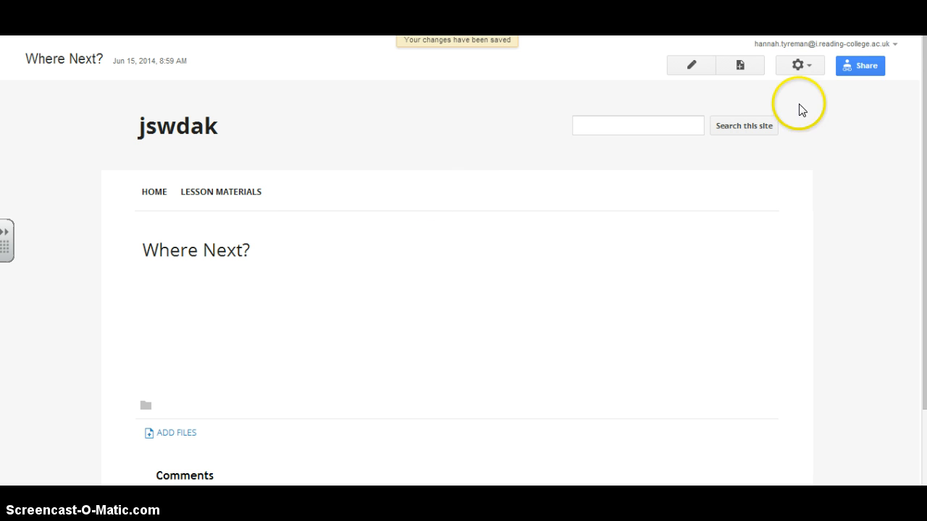
- Edit the site layout's horizontal navigation and add the Where Next? page to its list of pages
left_click(801, 65)
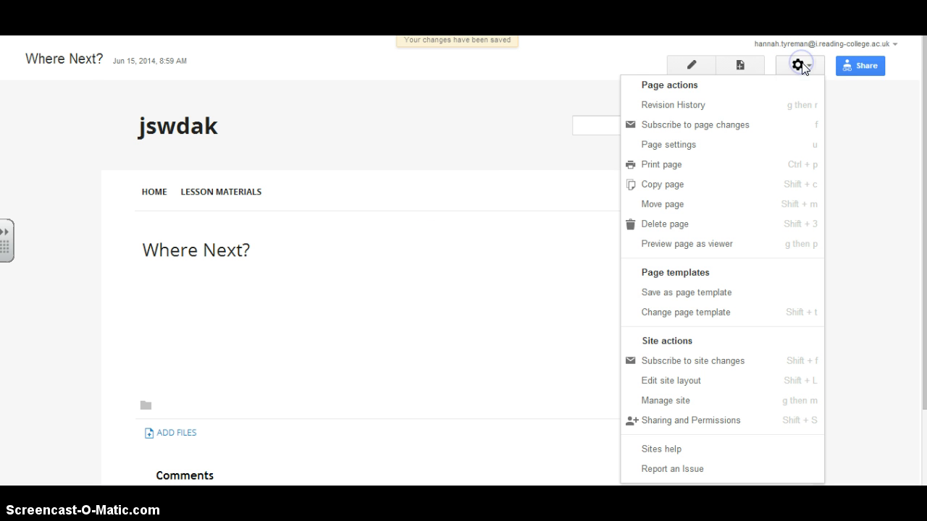
left_click(664, 380)
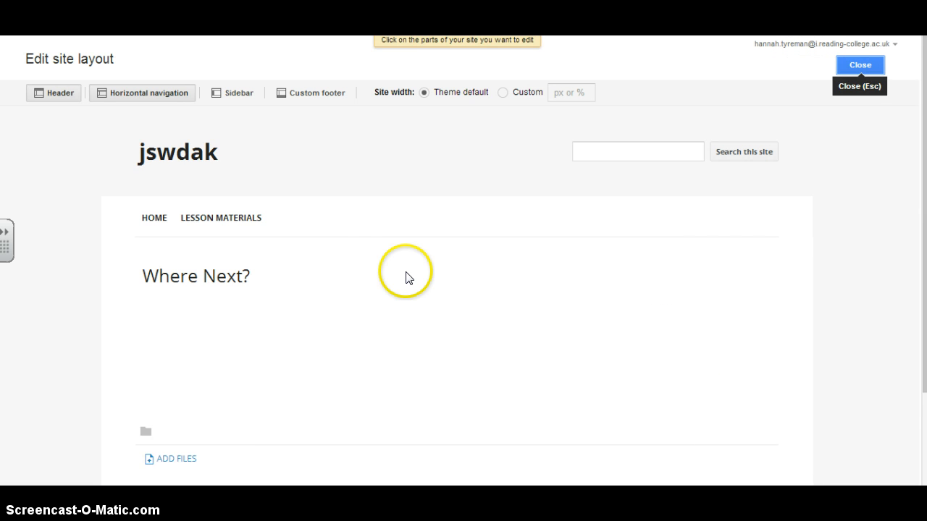
left_click(322, 226)
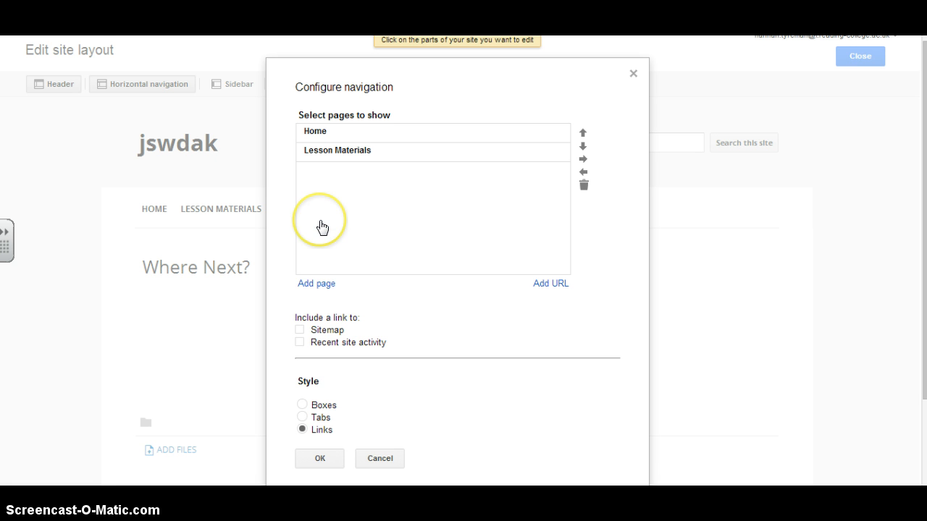
left_click(316, 284)
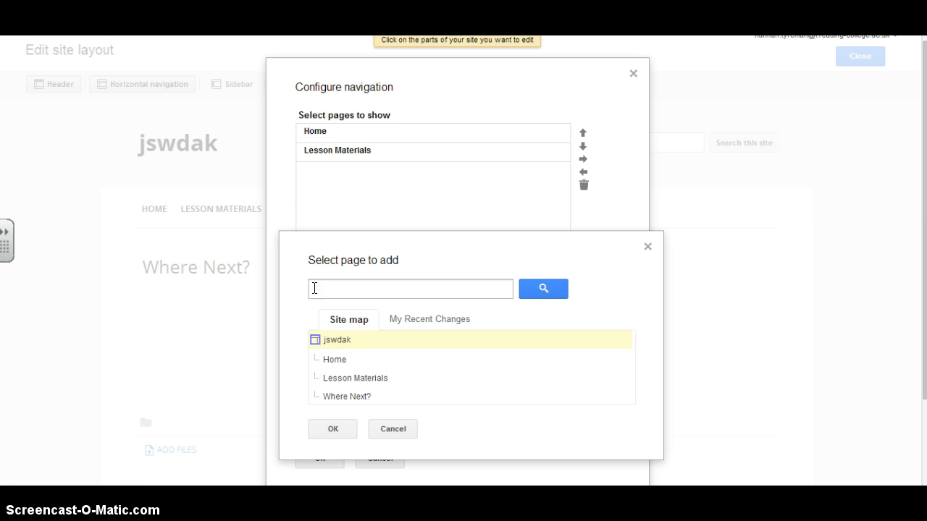
left_click(340, 396)
left_click(331, 430)
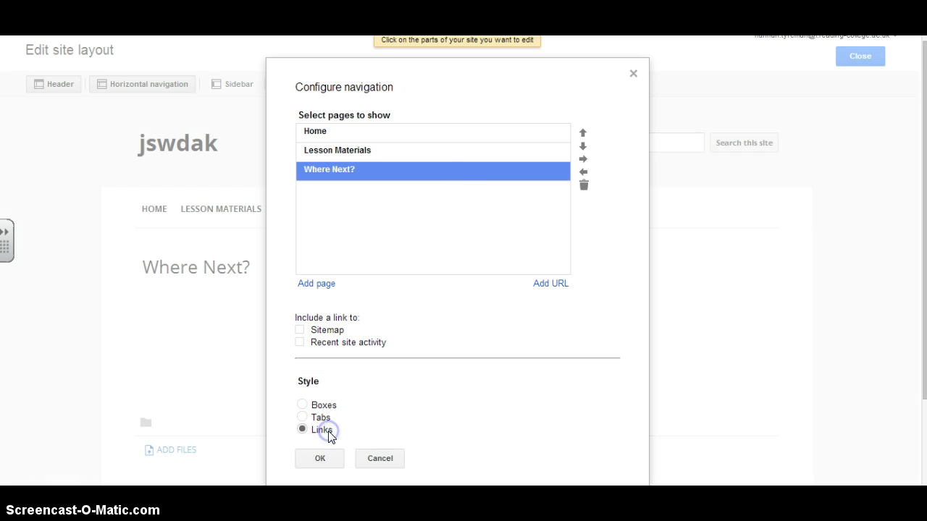
- Nest Where Next? as a subpage beneath Lesson Materials in the navigation, apply it, and close the layout editor
left_click(583, 134)
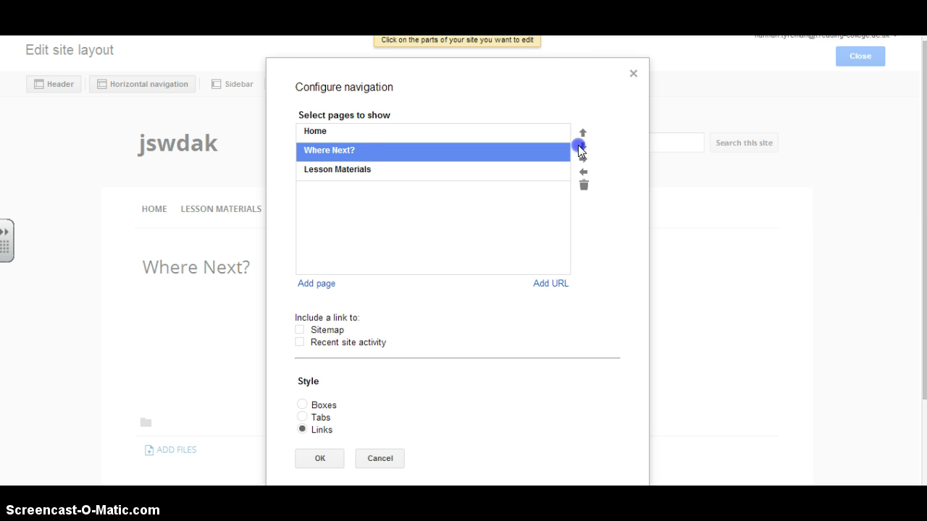
left_click(579, 146)
left_click(583, 158)
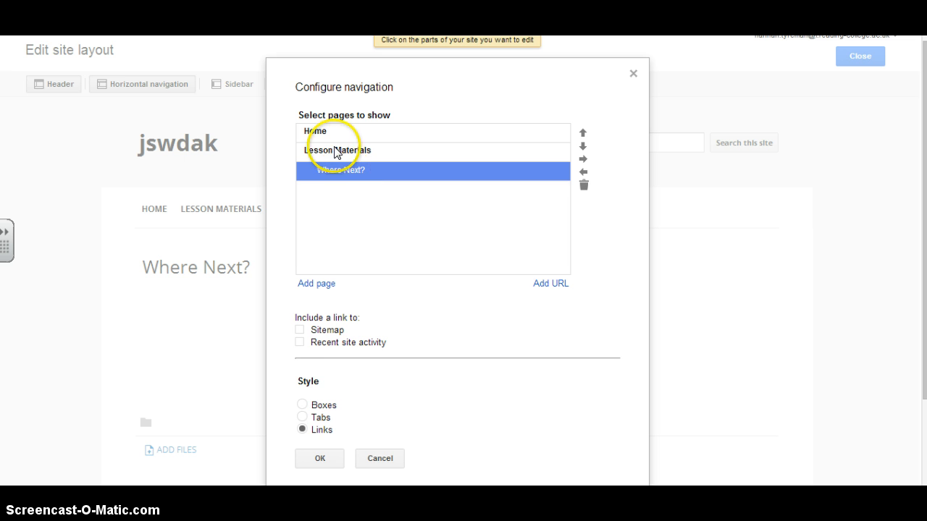
left_click(323, 461)
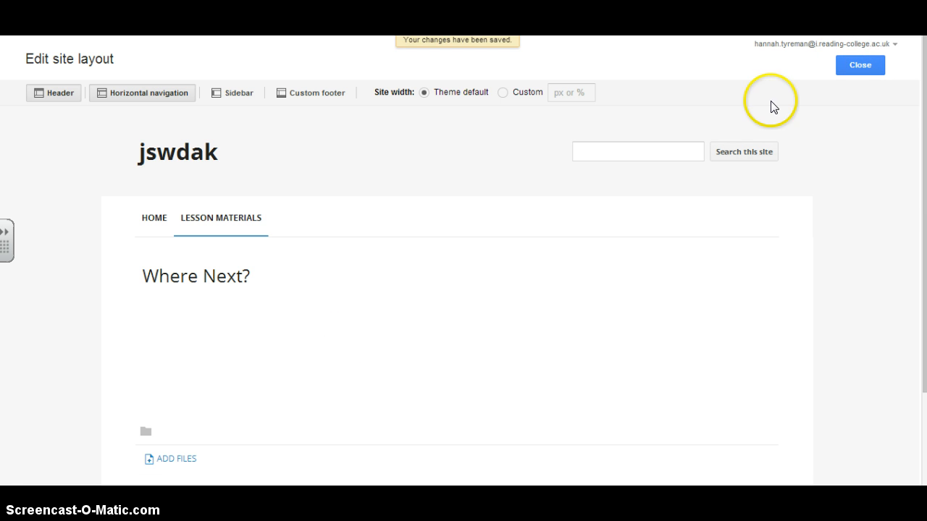
left_click(872, 65)
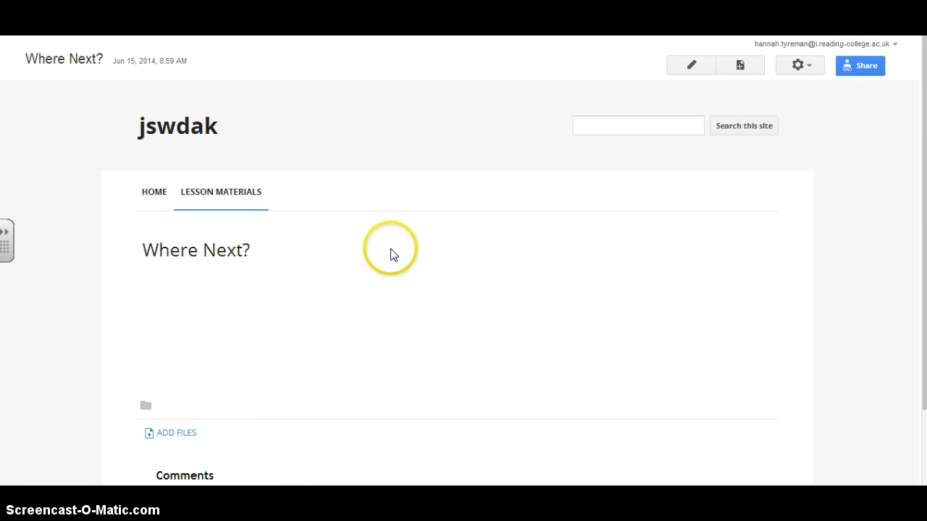
- Move Where Next? out from under Lesson Materials to the top level of the site's horizontal navigation, apply it, and close the layout editor
mouse_move(236, 196)
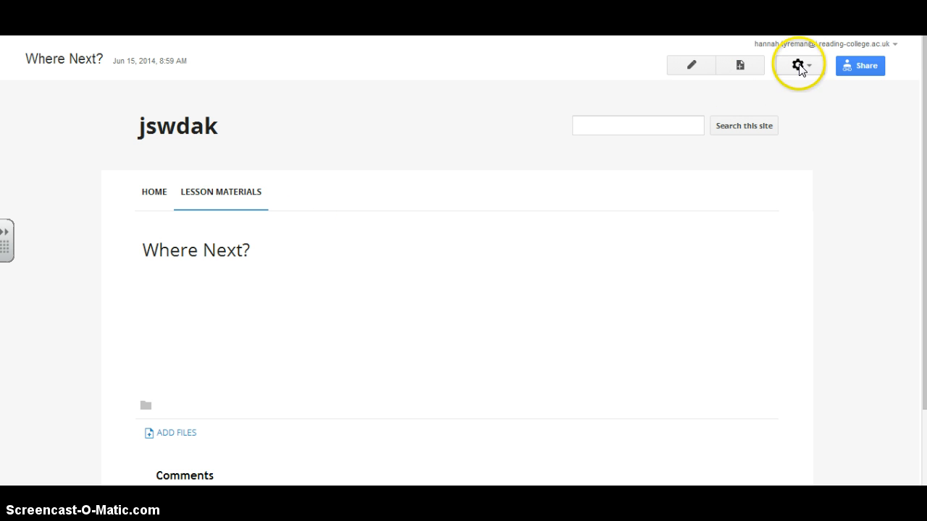
mouse_move(208, 197)
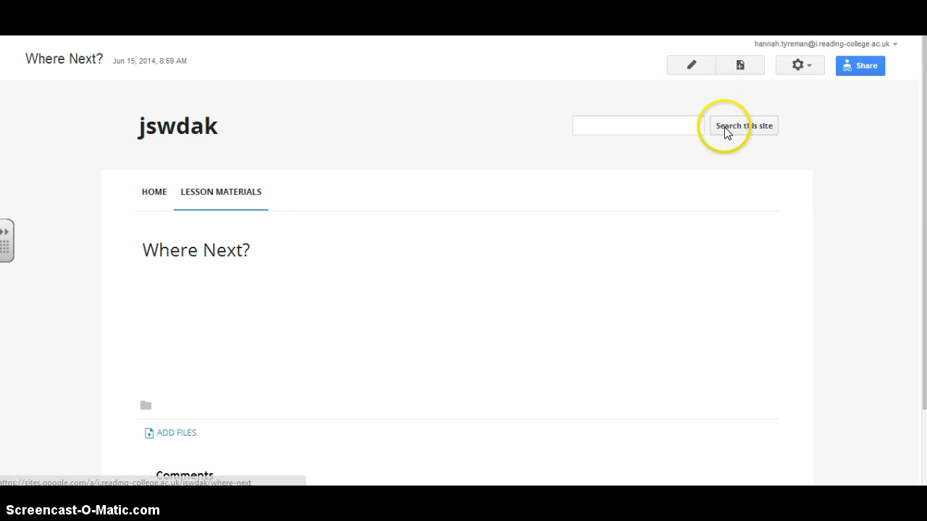
left_click(803, 66)
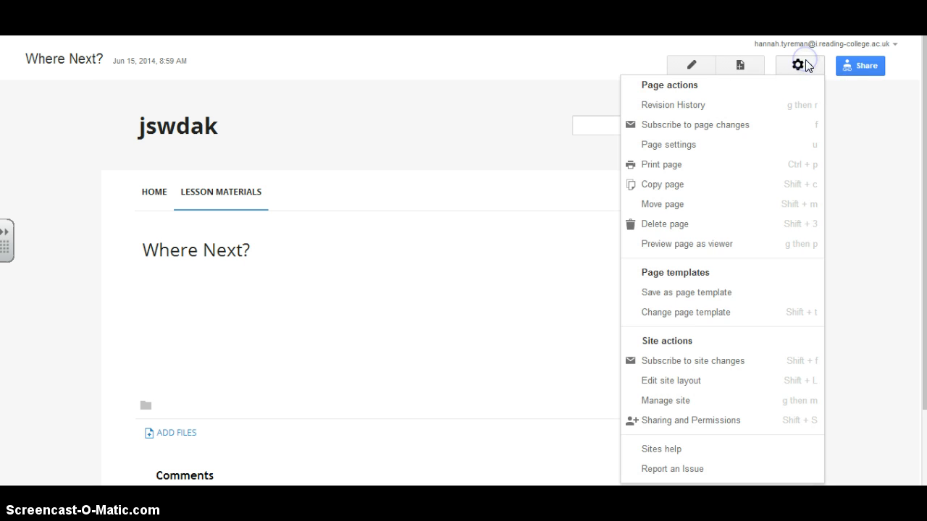
left_click(657, 381)
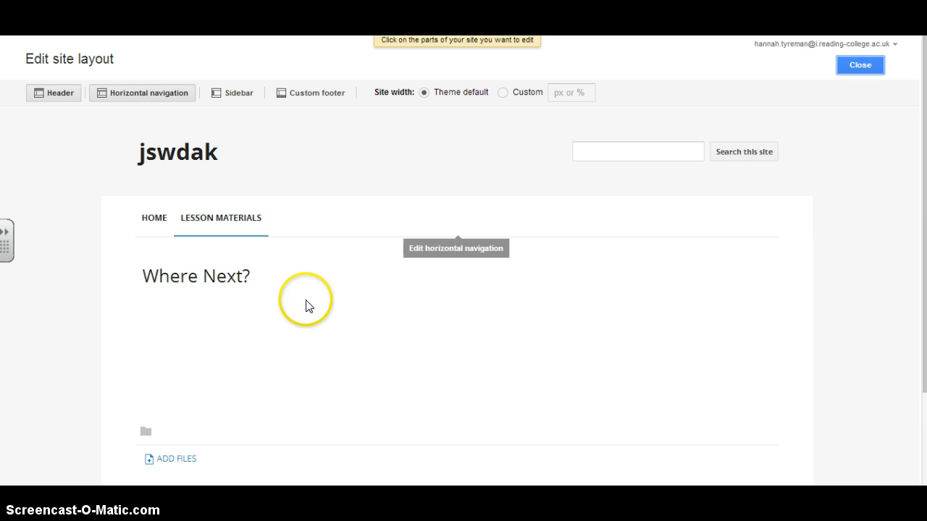
left_click(275, 213)
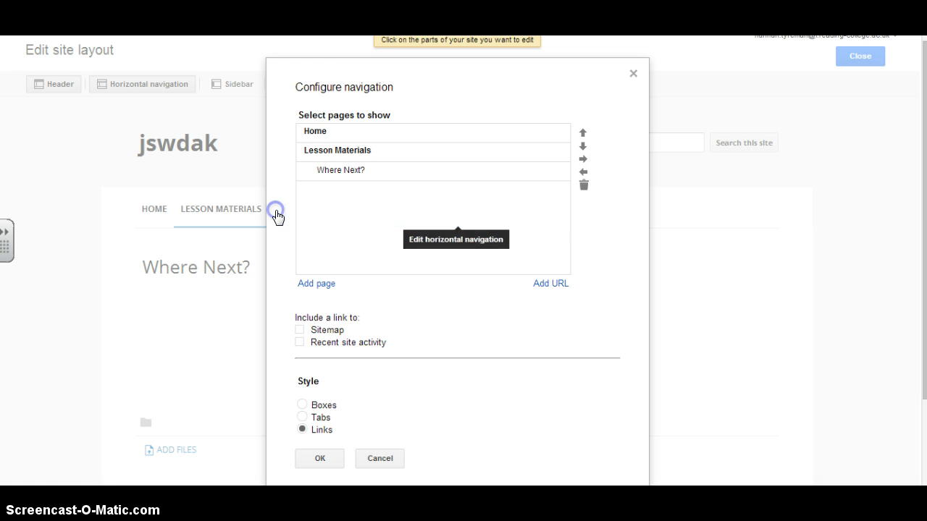
left_click(385, 174)
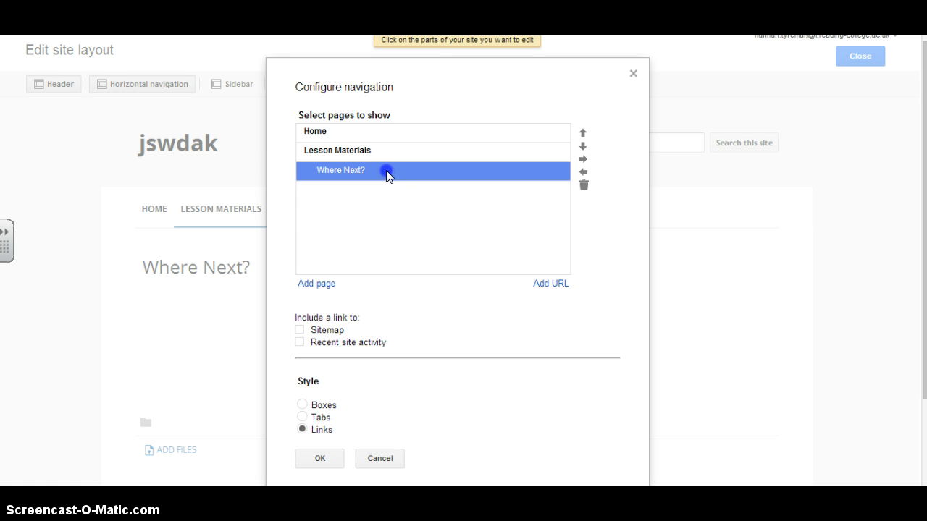
left_click(583, 173)
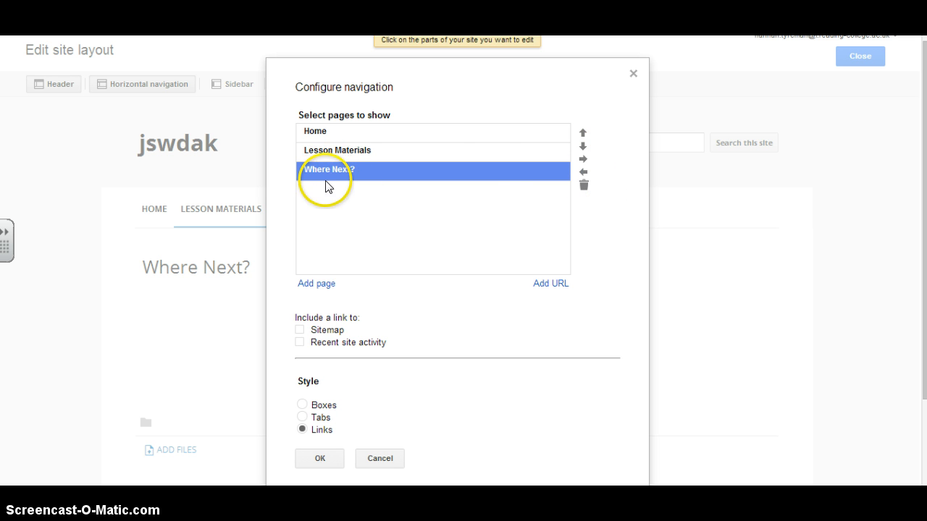
left_click(584, 160)
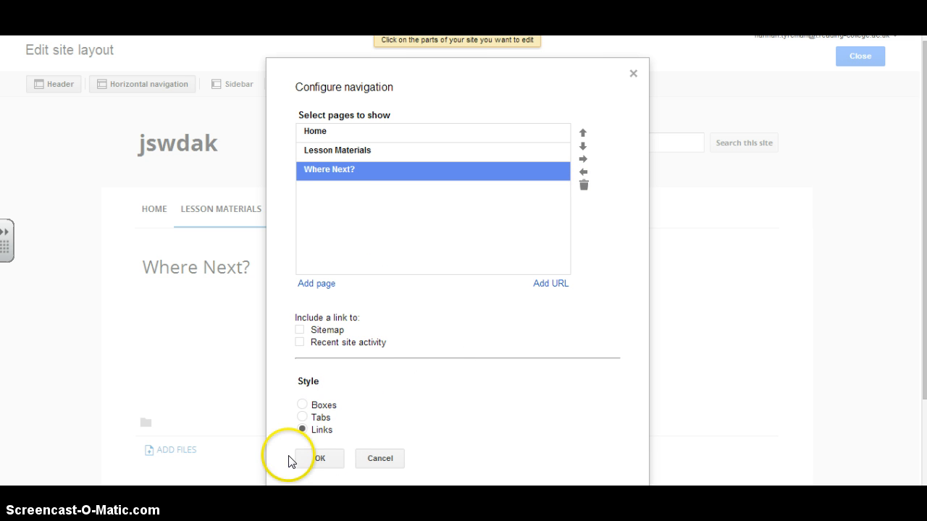
left_click(317, 458)
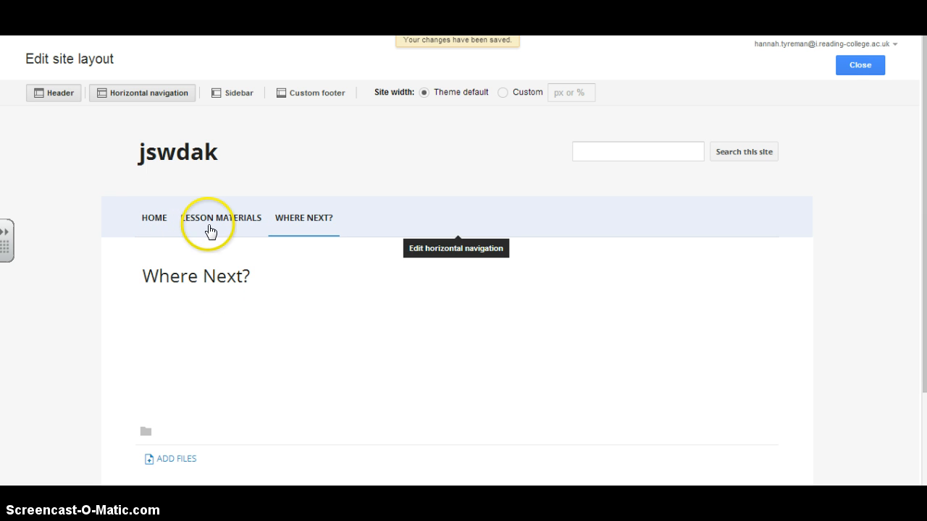
left_click(860, 64)
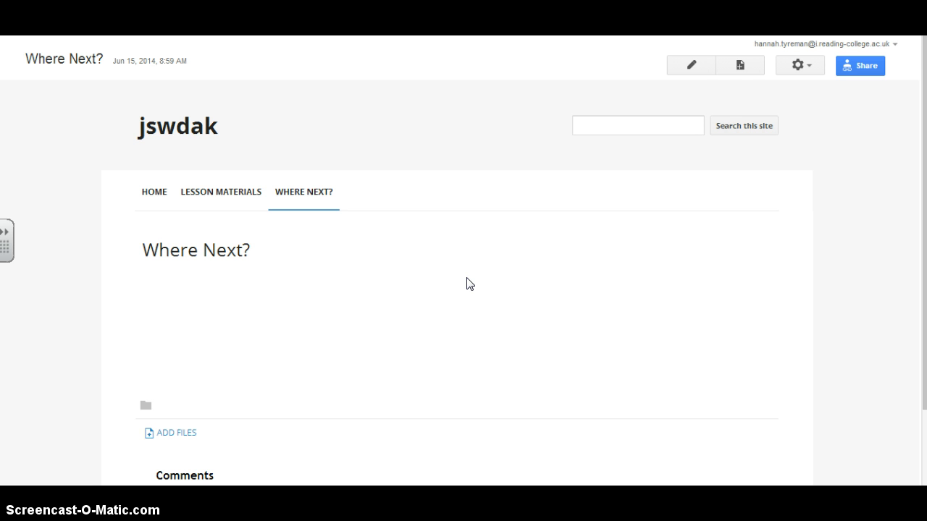
left_click(250, 454)
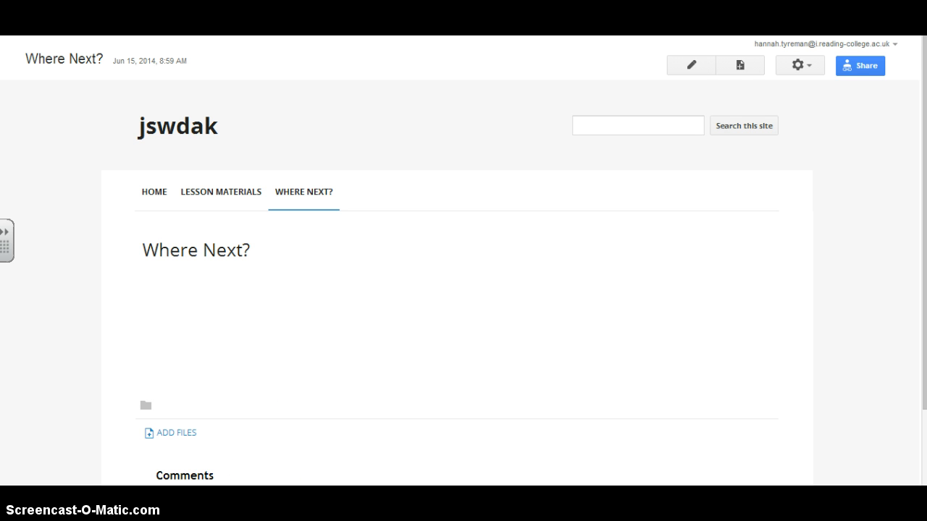